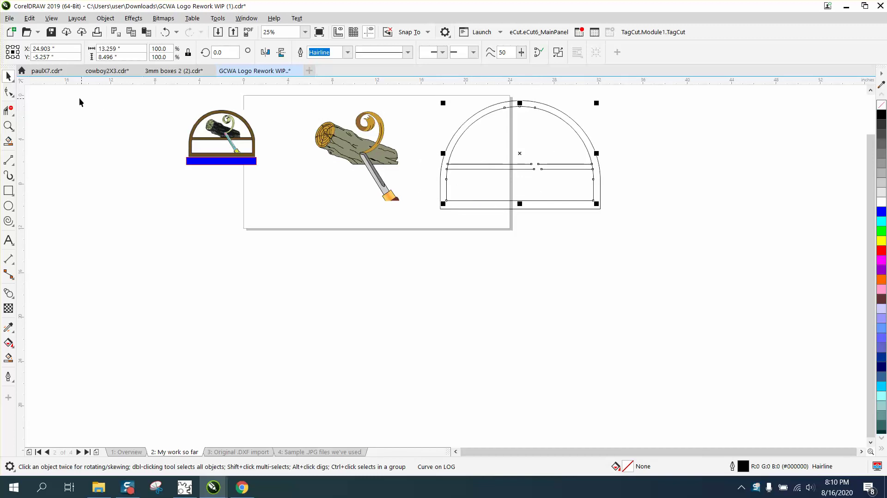
- Close the gaps in the inner outline's two horizontal lines by joining each pair of facing end nodes
click(8, 125)
drag(434, 99, 665, 277)
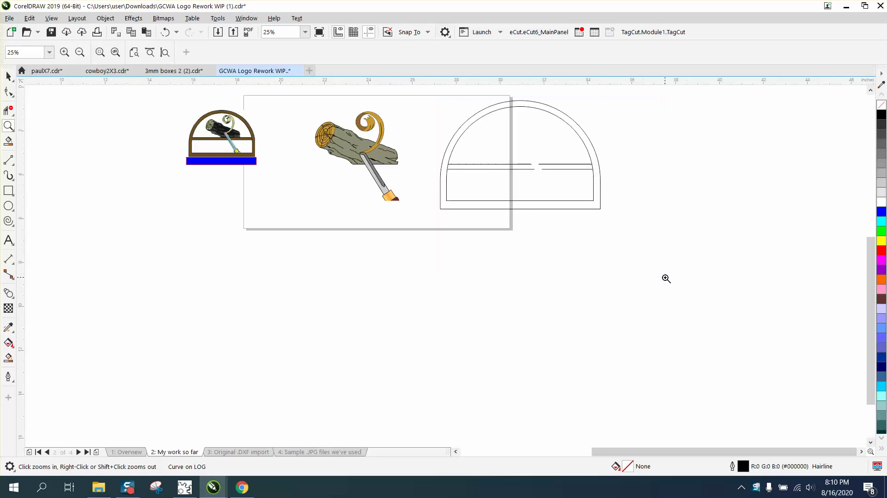
click(8, 92)
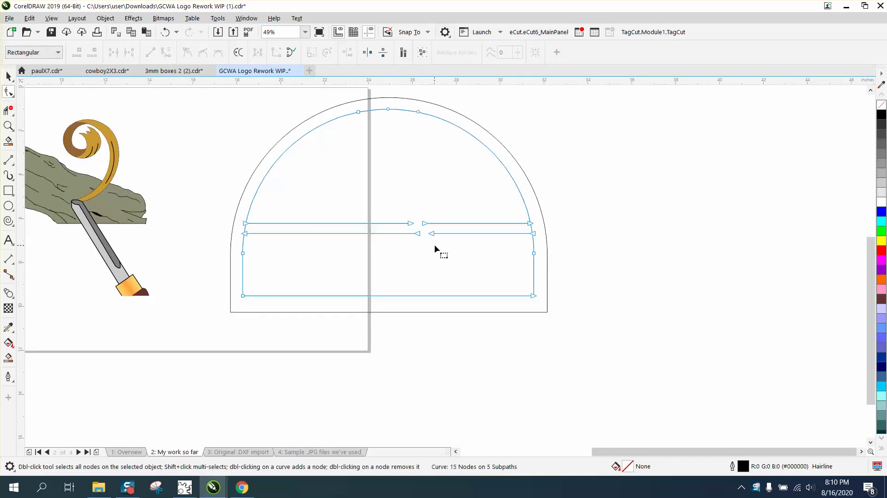
mouse_move(423, 224)
mouse_down()
mouse_move(411, 224)
mouse_move(417, 233)
mouse_up()
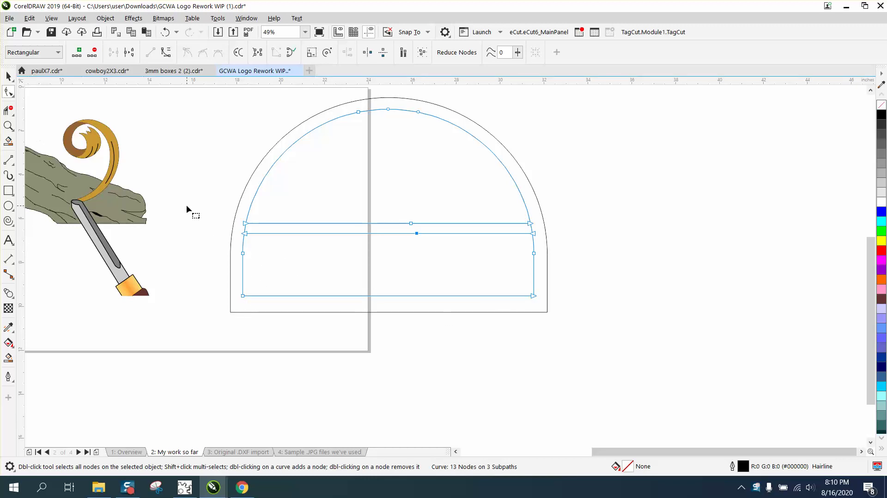
- Delete the short side segments of the inner outline between the two horizontal lines at both ends
click(8, 110)
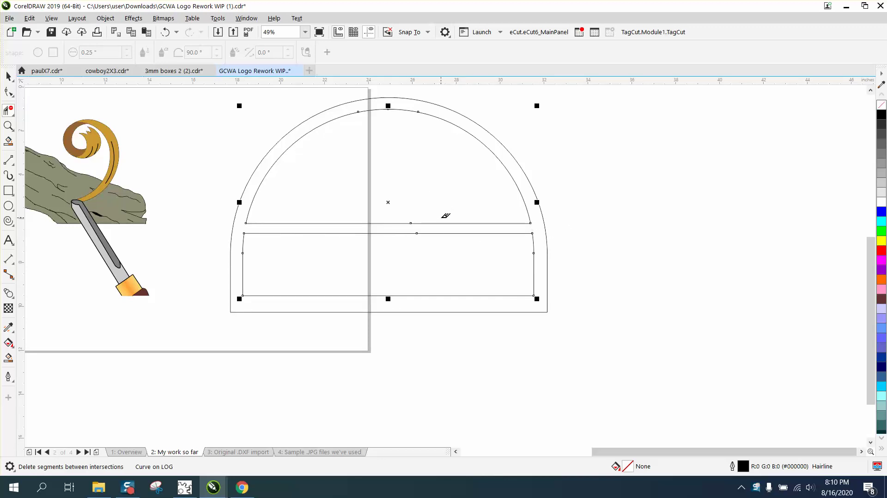
click(9, 125)
click(323, 293)
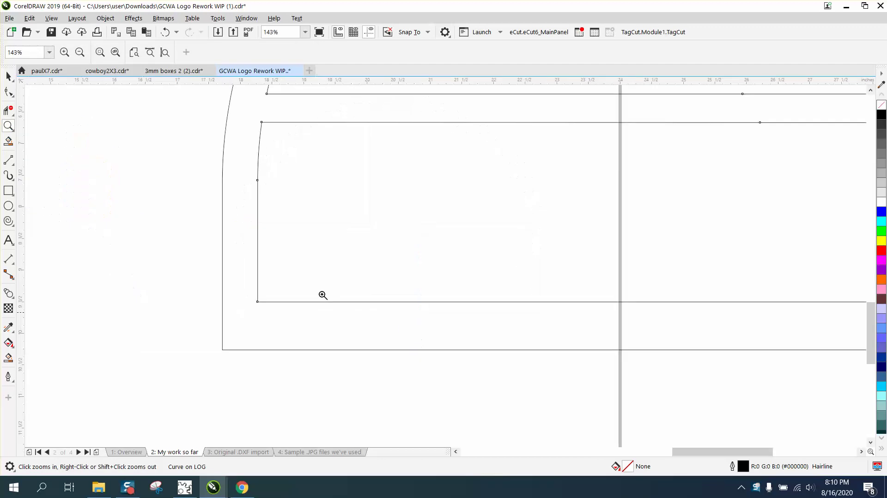
click(8, 92)
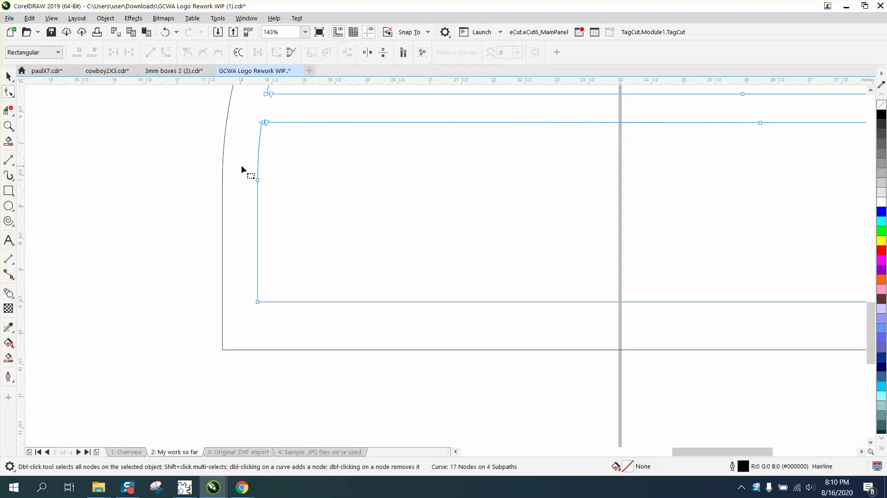
drag(304, 197, 304, 199)
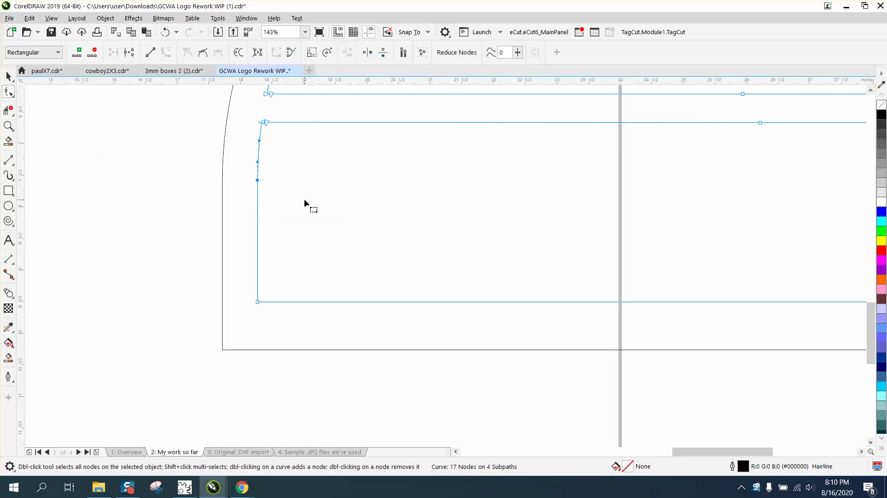
- Select the nodes along both horizontal lines and join them with Join Curves, using Extend and a 0.02 inch gap tolerance
scroll(304, 198, down, 2)
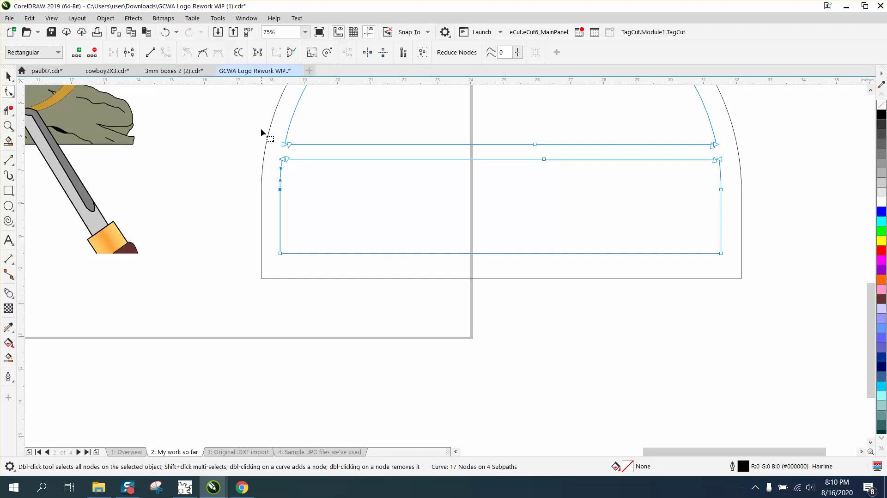
drag(260, 128, 732, 178)
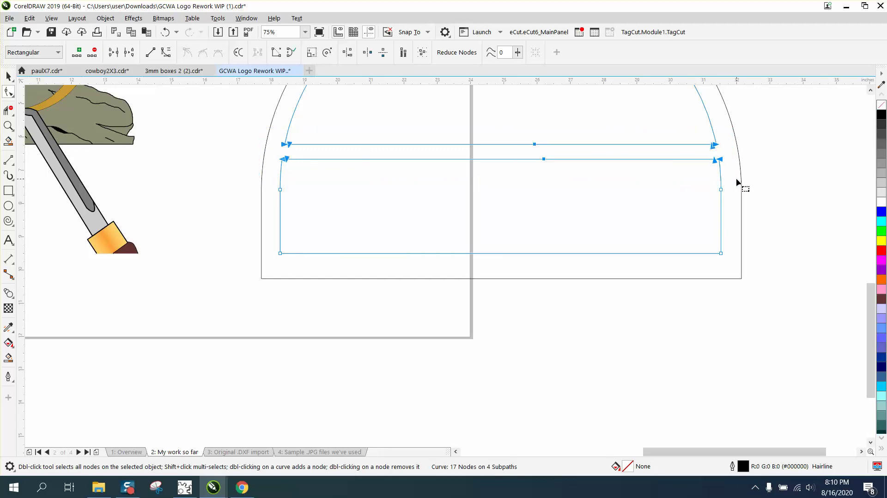
click(246, 18)
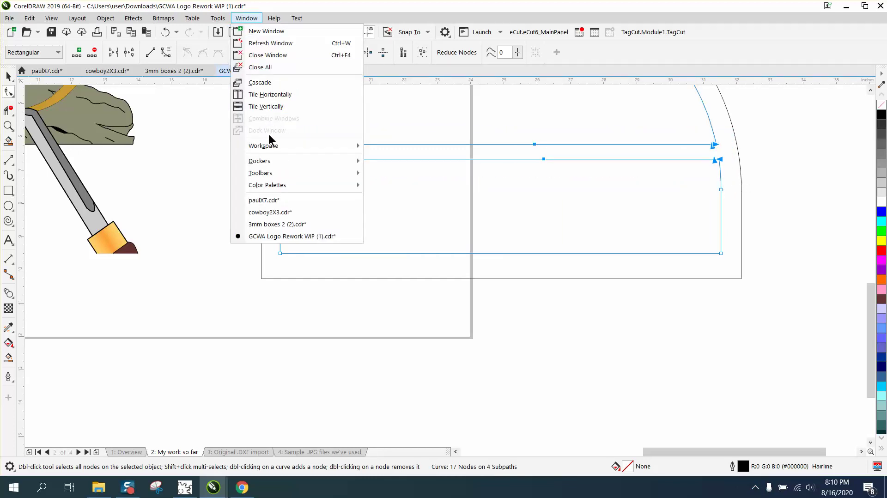
mouse_move(269, 162)
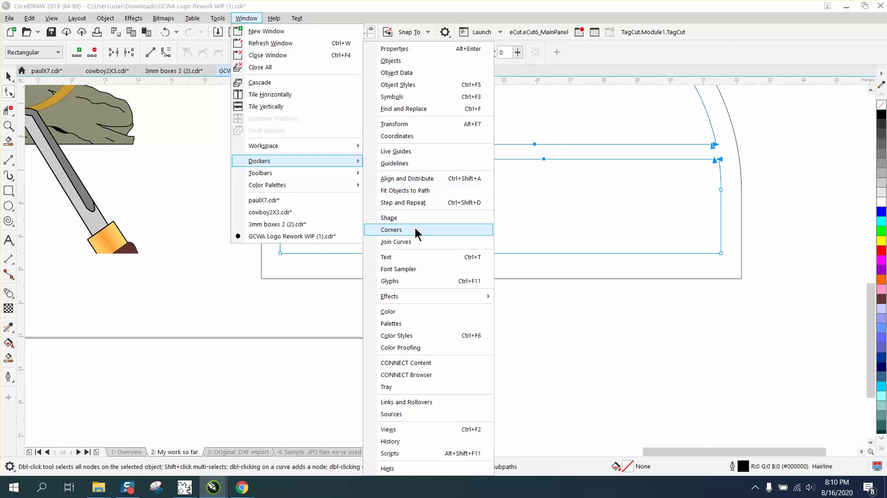
click(405, 245)
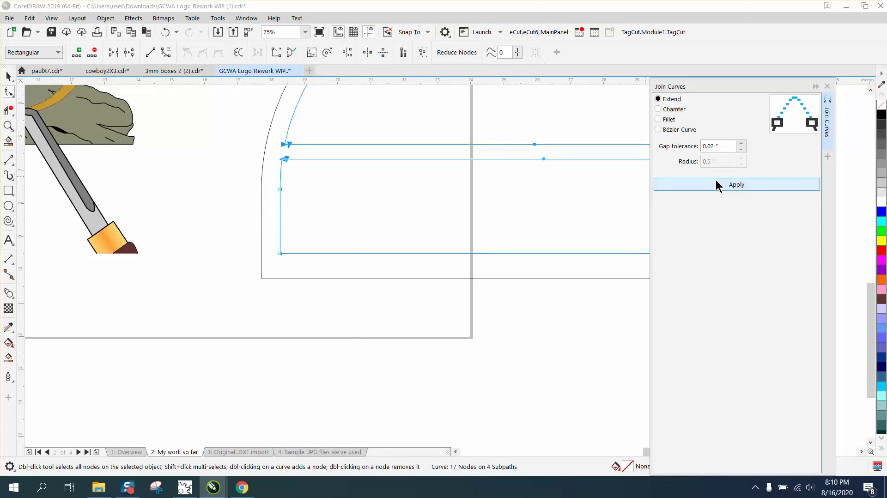
- Draw a rectangle about 17.4 by 11.6 inches around the outlines and try a gold Smart Fill on the arched frame
scroll(269, 192, down, 3)
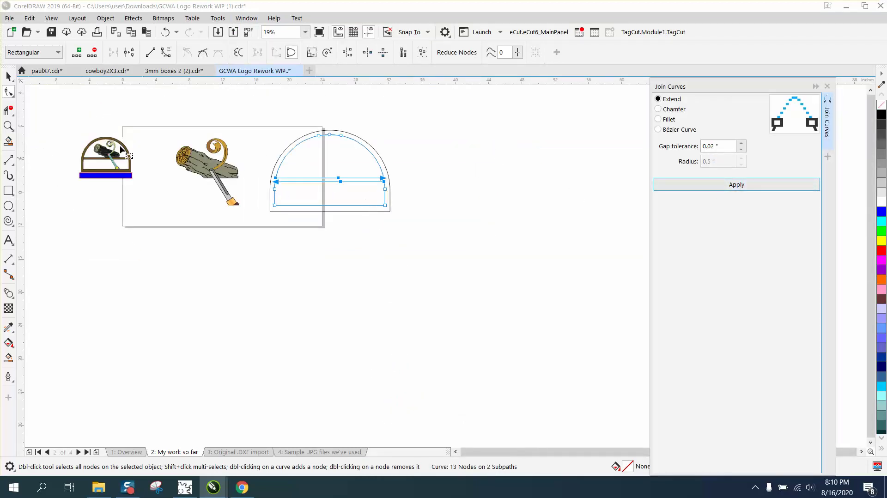
click(9, 191)
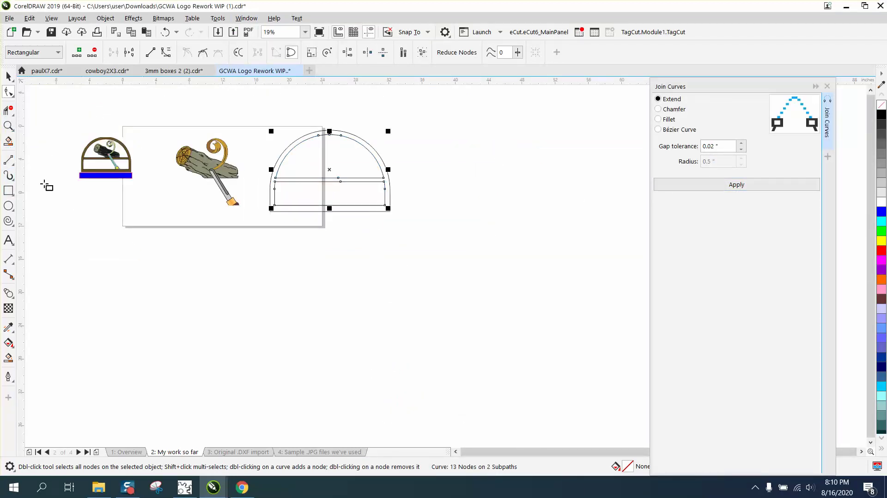
drag(260, 126, 405, 223)
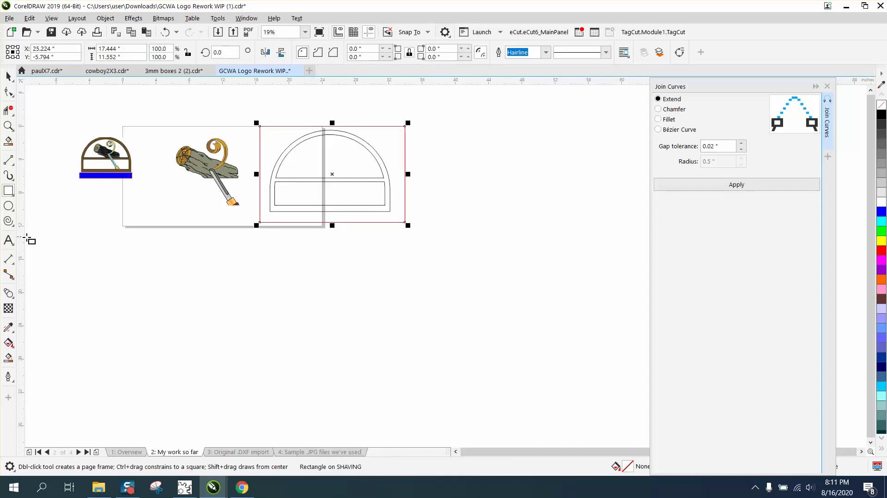
click(7, 359)
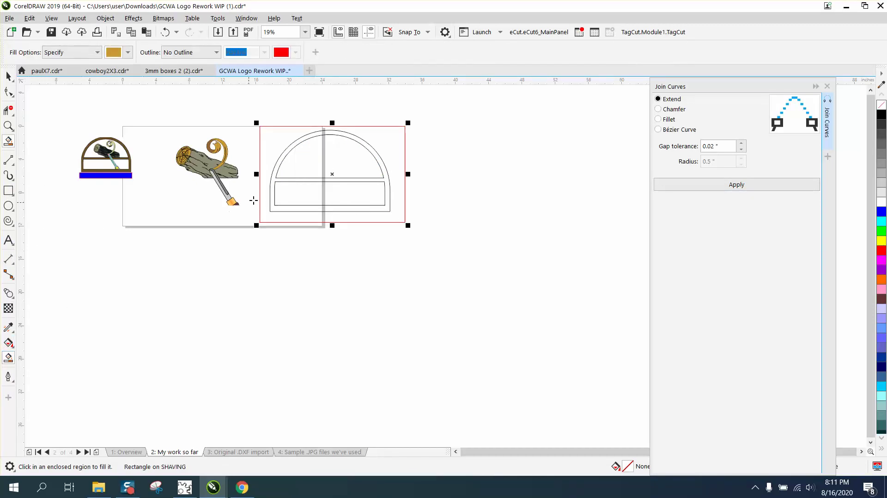
click(363, 145)
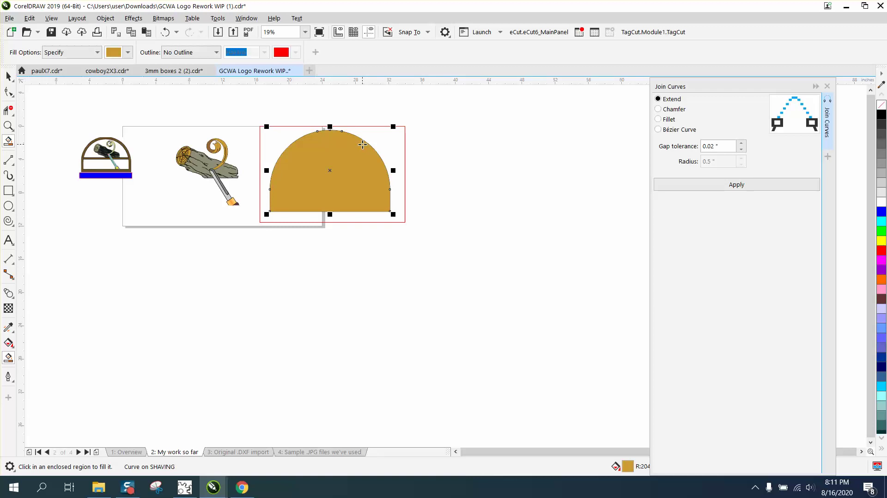
click(166, 32)
- Retry the gold Smart Fill on the arched outline and undo it
click(8, 126)
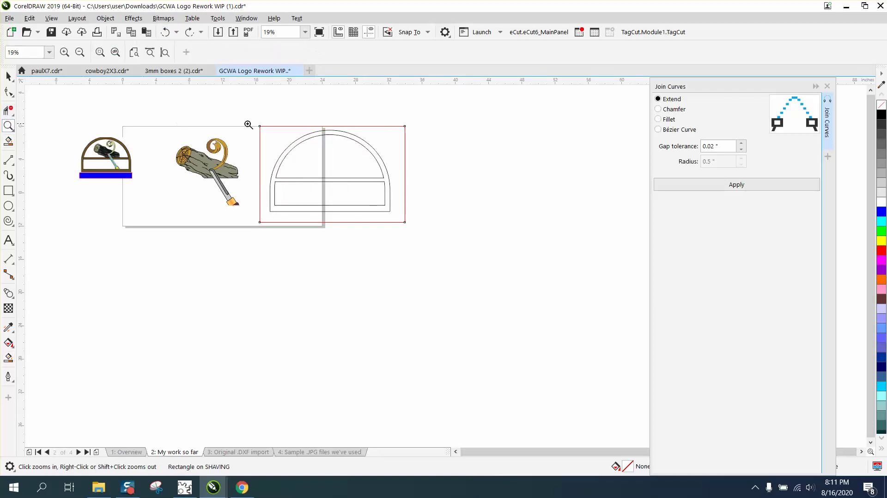
click(425, 202)
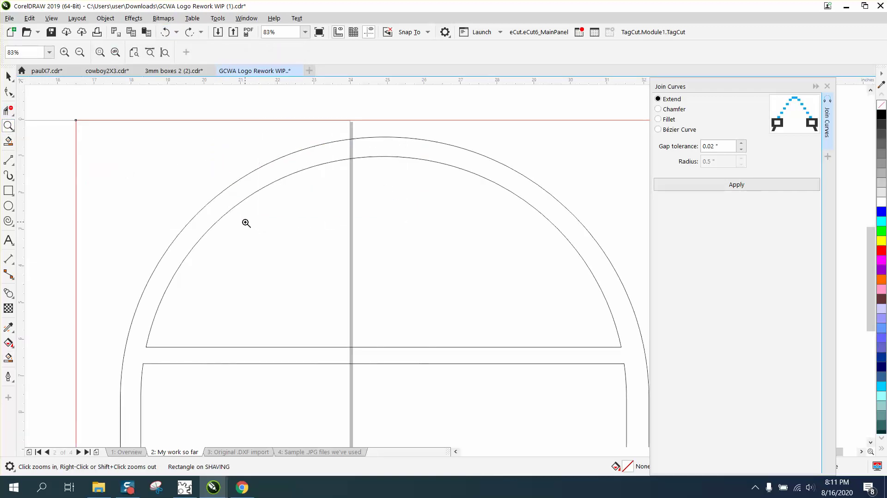
drag(304, 385, 628, 367)
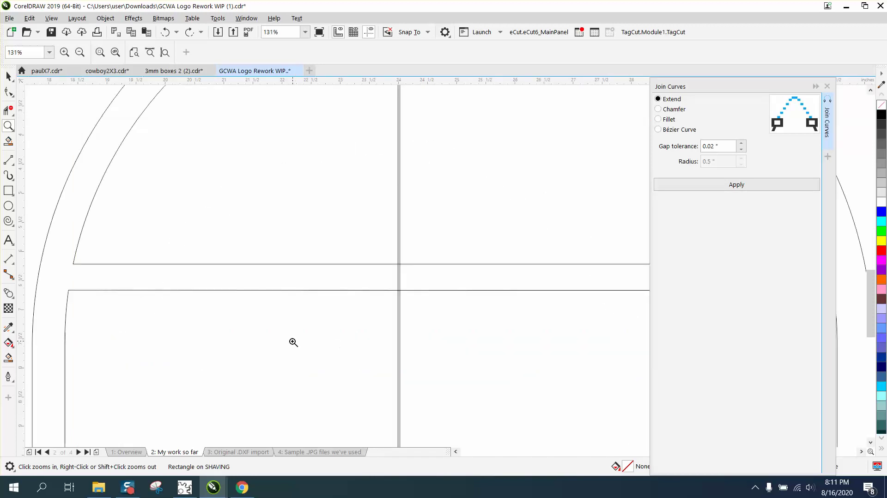
right_click(151, 301)
click(8, 357)
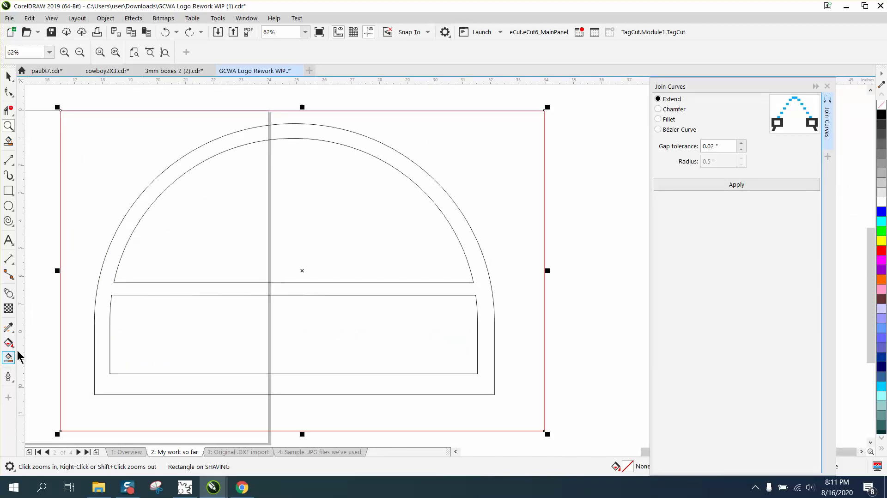
click(361, 244)
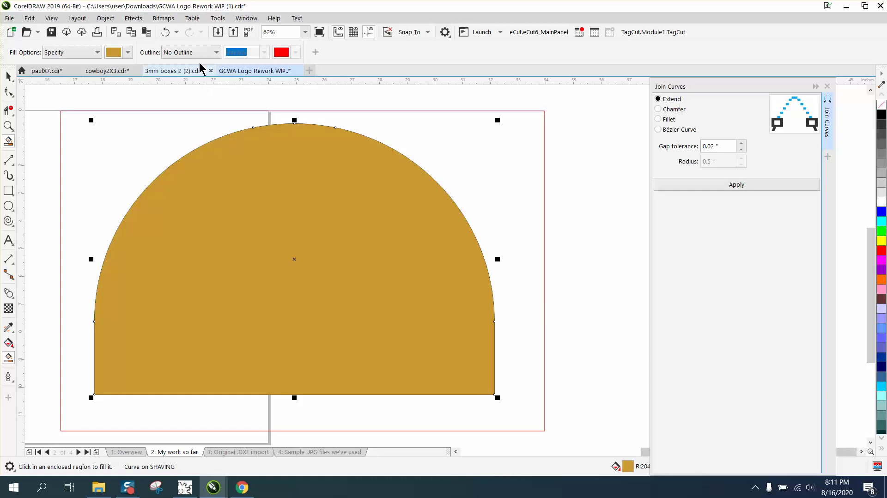
click(167, 32)
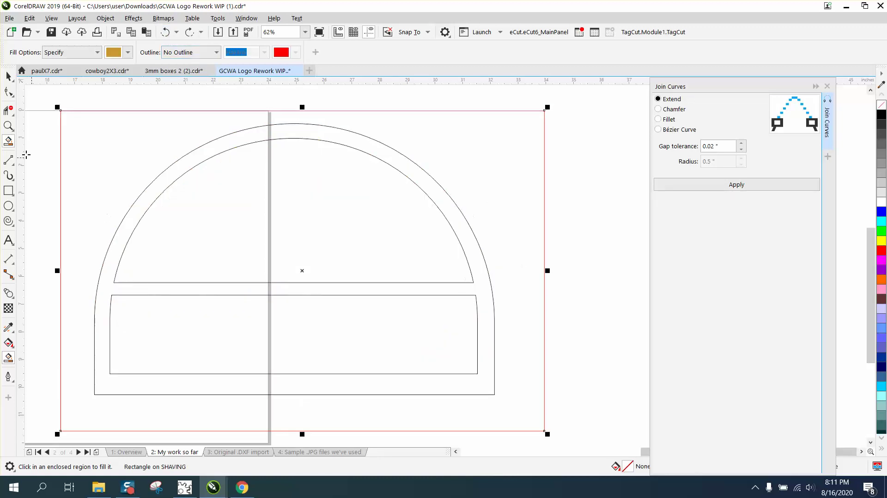
- Delete the surrounding rectangle and reapply Join Curves to the end nodes of the inner outline
click(8, 91)
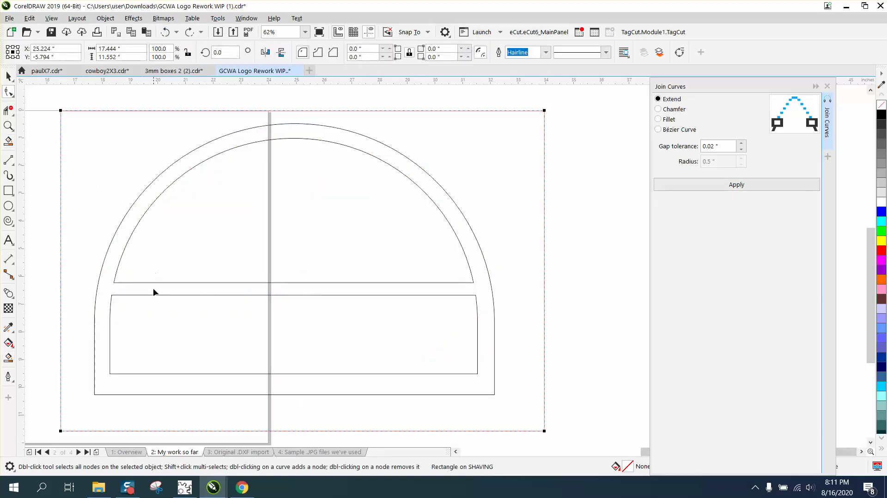
click(75, 162)
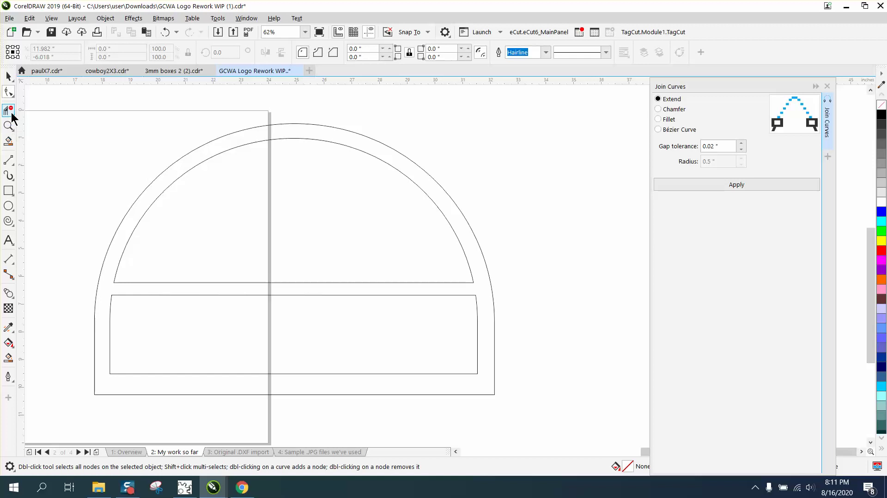
click(126, 282)
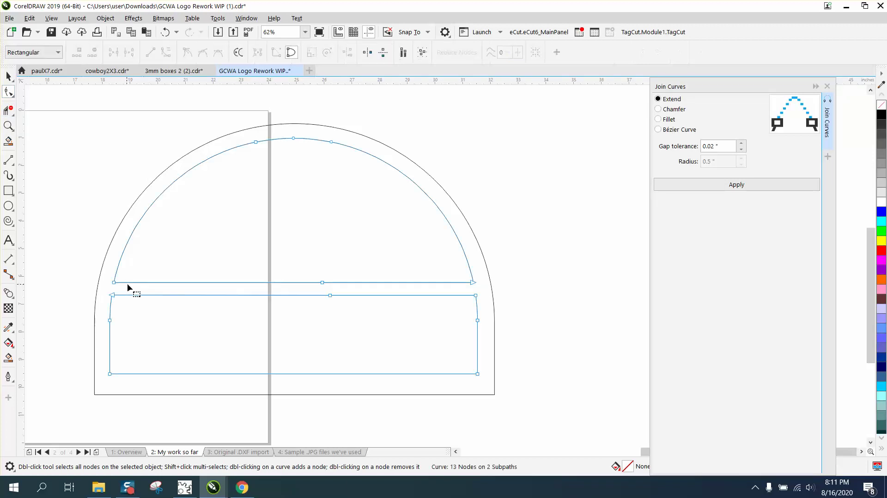
click(464, 268)
click(474, 276)
drag(480, 276, 466, 293)
click(739, 186)
- Examine the curve at the top of the arched outline up close
click(9, 127)
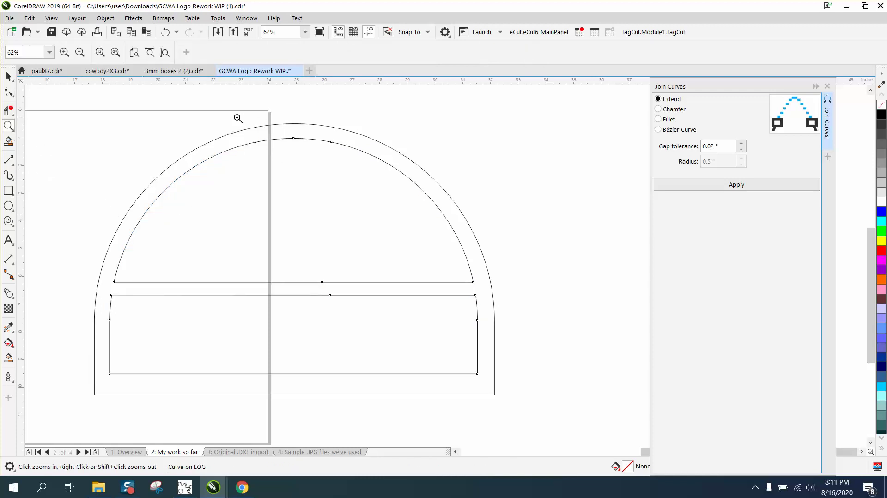
drag(238, 118, 415, 173)
drag(382, 260, 381, 260)
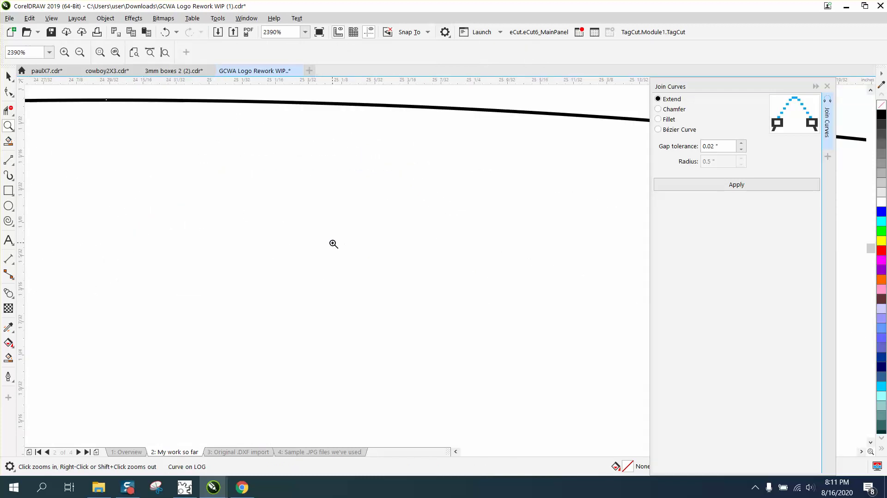
right_click(333, 243)
drag(231, 195, 316, 223)
scroll(324, 224, down, 8)
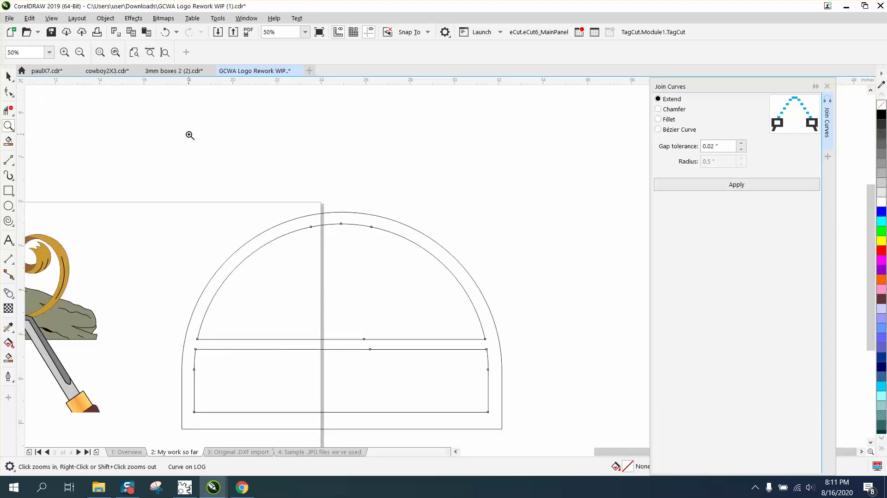
- Select both the outer and inner outlines and move them horizontally off the page into empty space, to about X 39.9 inches
click(8, 76)
scroll(270, 142, down, 1)
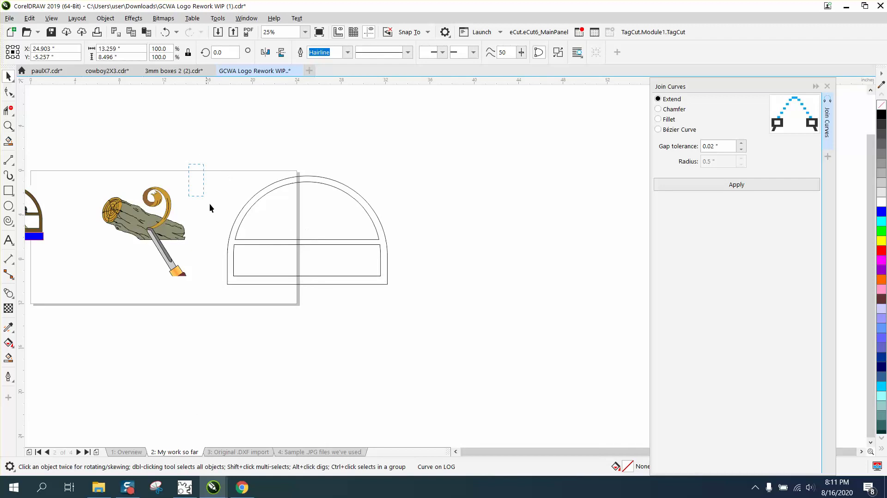
drag(464, 297, 464, 297)
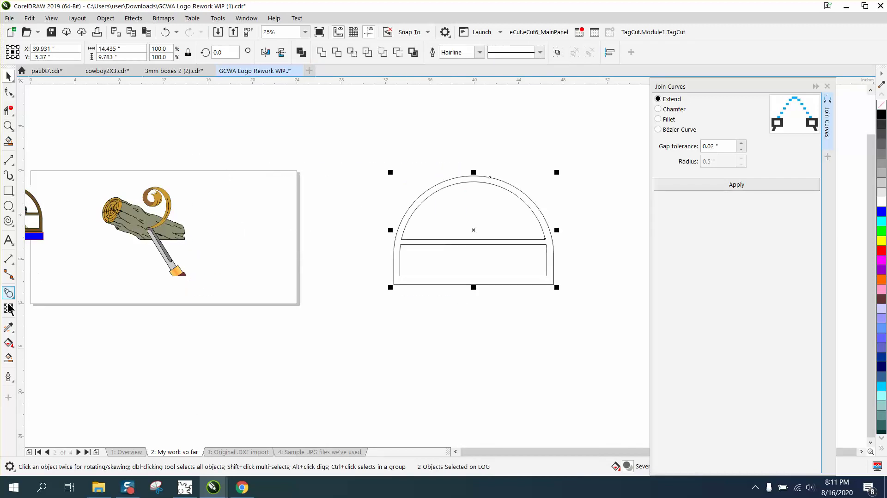
- Create a gold Smart Fill shape from the arched outline, move it below the original and remove its fill
click(11, 356)
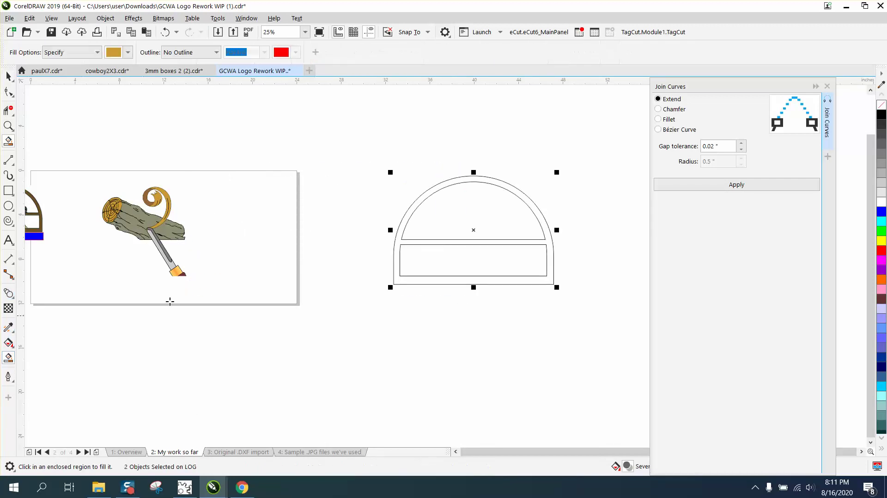
click(434, 188)
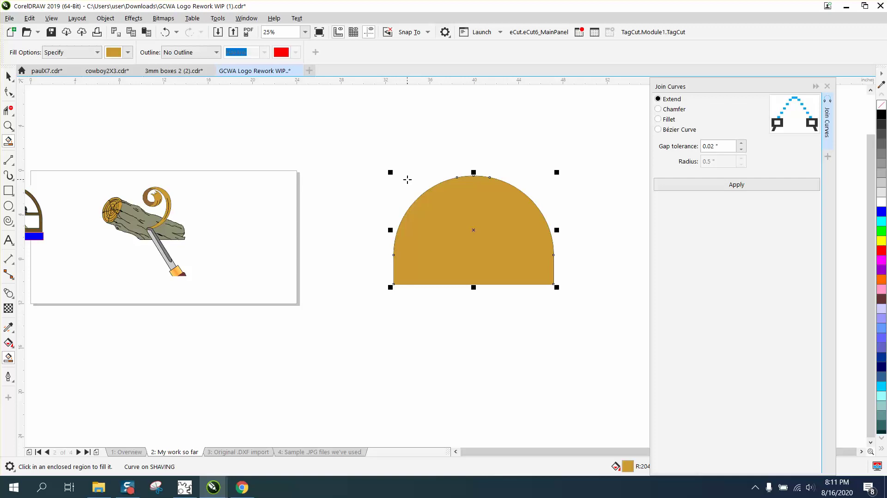
key(Down)
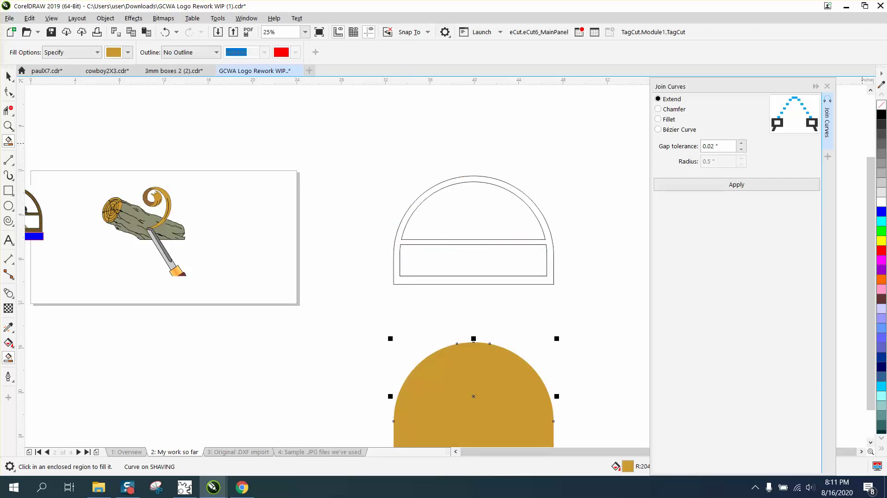
click(881, 105)
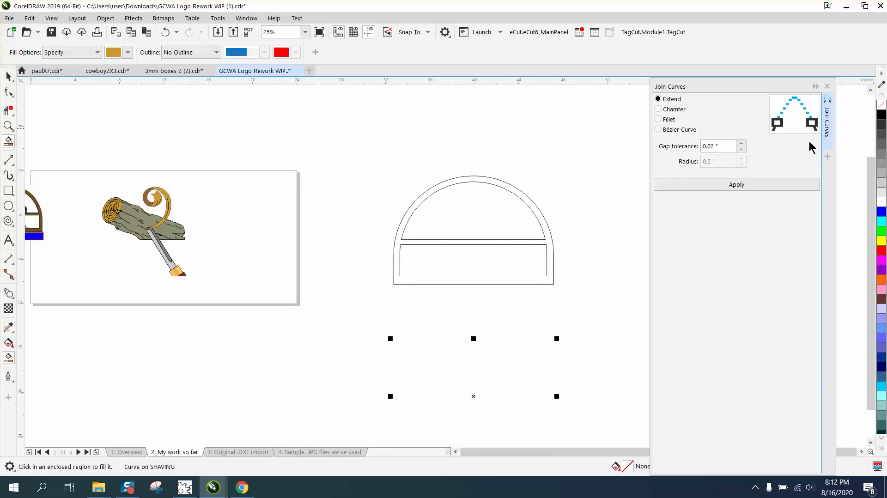
- Give the unfilled arched shape a red outline and move it up 15 inches onto the original frame
right_click(883, 127)
scroll(596, 157, down, 2)
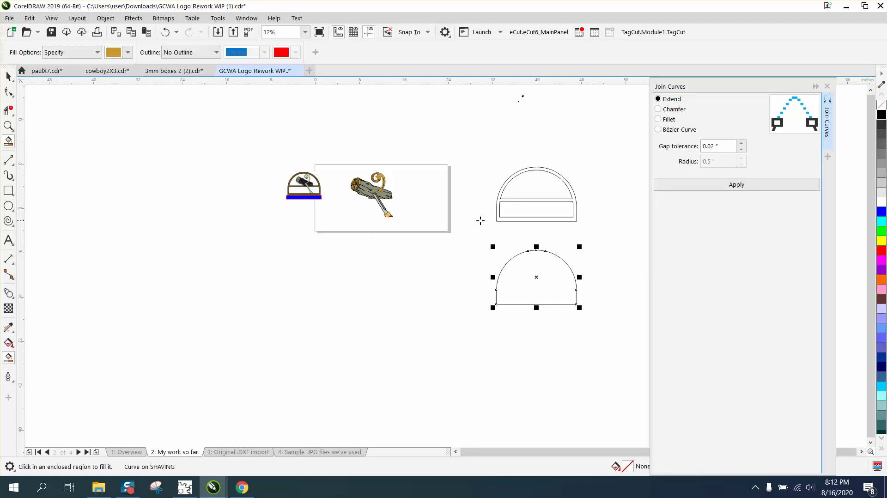
right_click(881, 250)
key(Up)
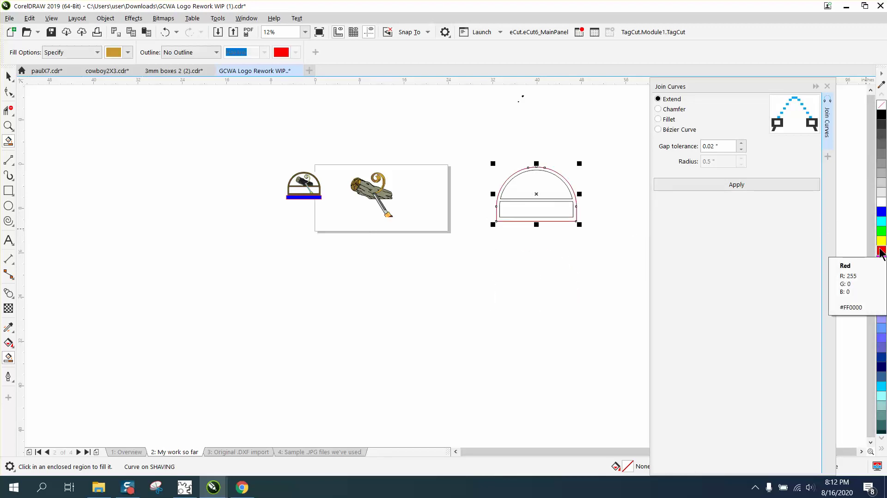
- Compare the red outline with the original frame up close and move it down 15 inches, below the original
click(8, 126)
drag(462, 147, 667, 283)
click(8, 77)
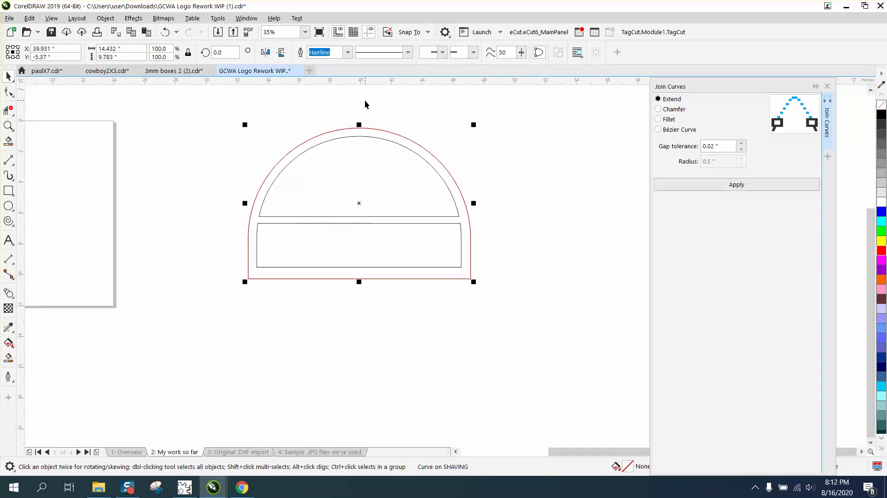
click(473, 364)
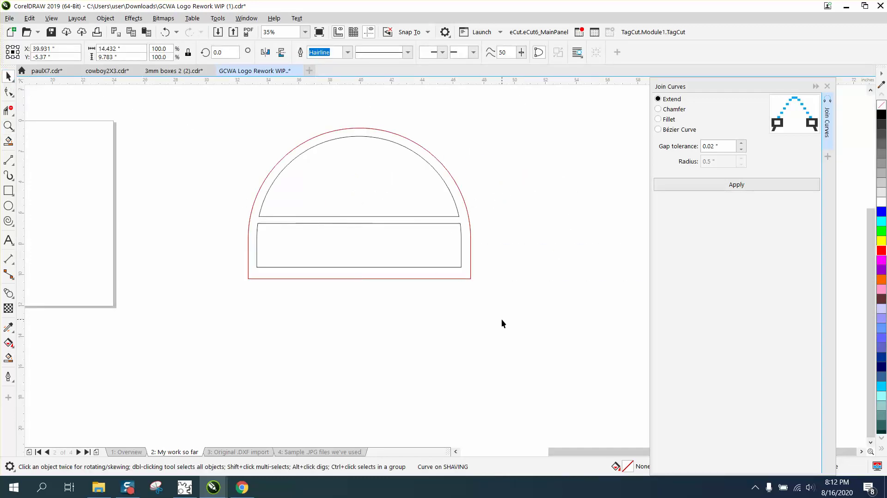
click(471, 260)
key(Down)
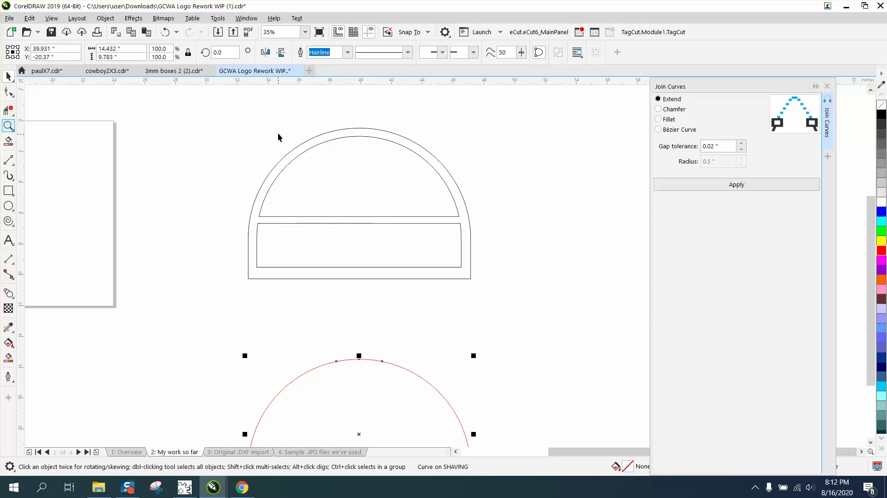
- Measure the gap between the outer and inner arcs at the top of the frame with a parallel dimension
click(8, 125)
click(28, 128)
drag(313, 109, 396, 162)
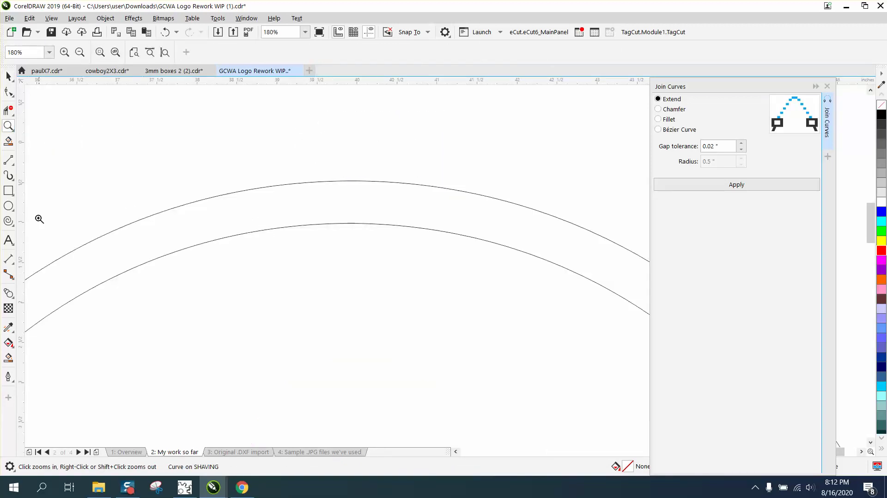
click(8, 259)
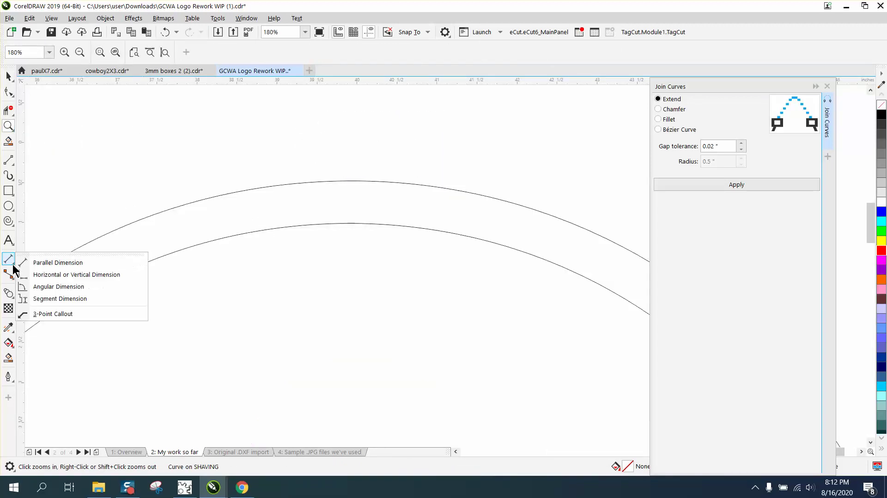
click(55, 263)
drag(363, 224, 362, 184)
click(371, 189)
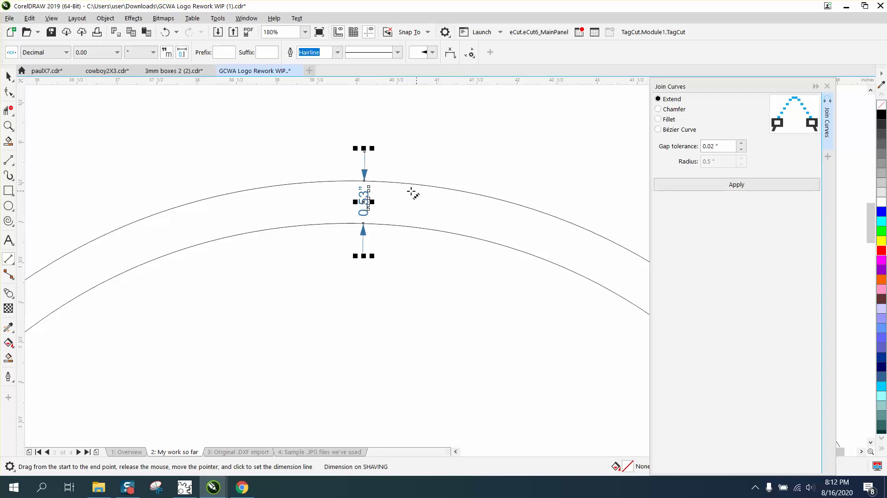
scroll(413, 194, down, 5)
click(9, 76)
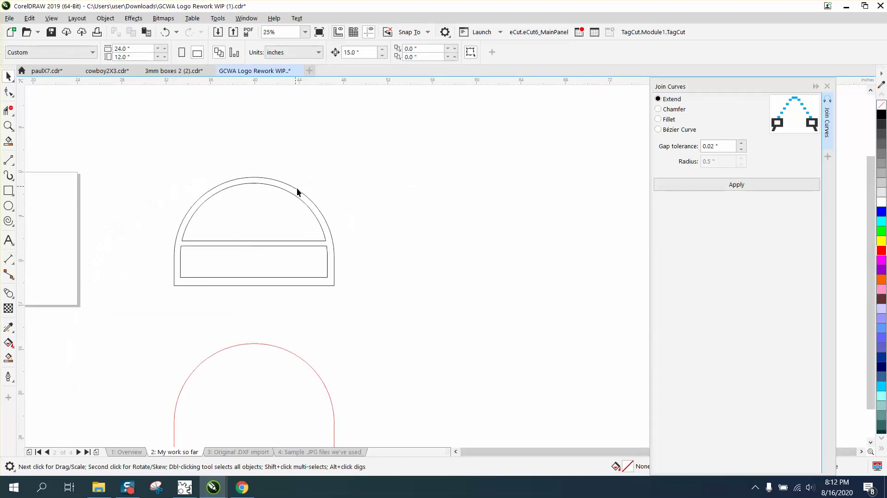
- Apply a one-step inside contour with a 0.53-inch offset to the red arched outline
click(279, 346)
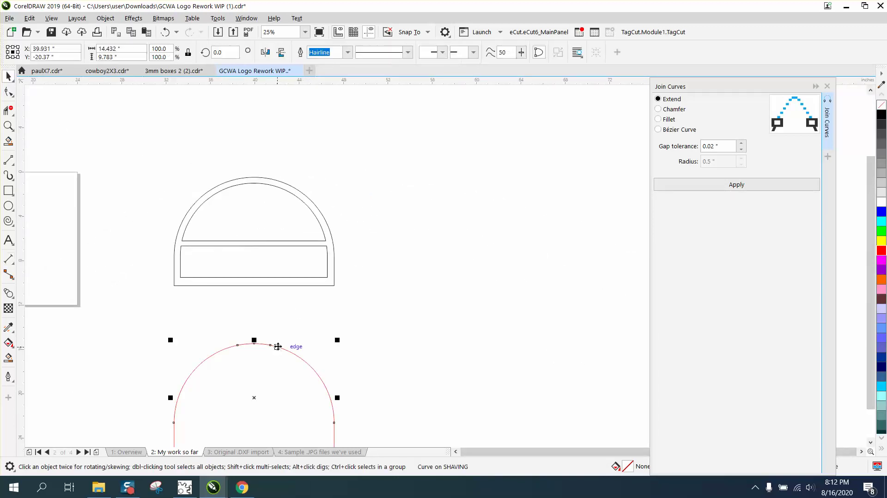
click(106, 18)
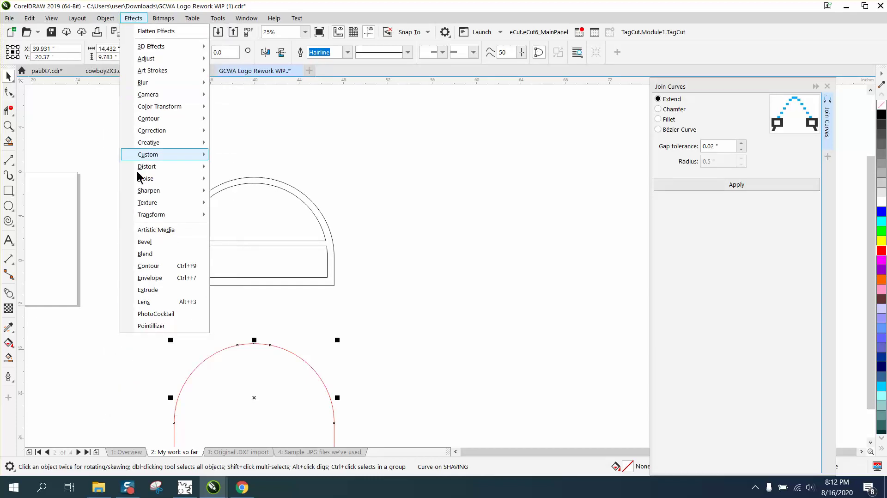
click(147, 265)
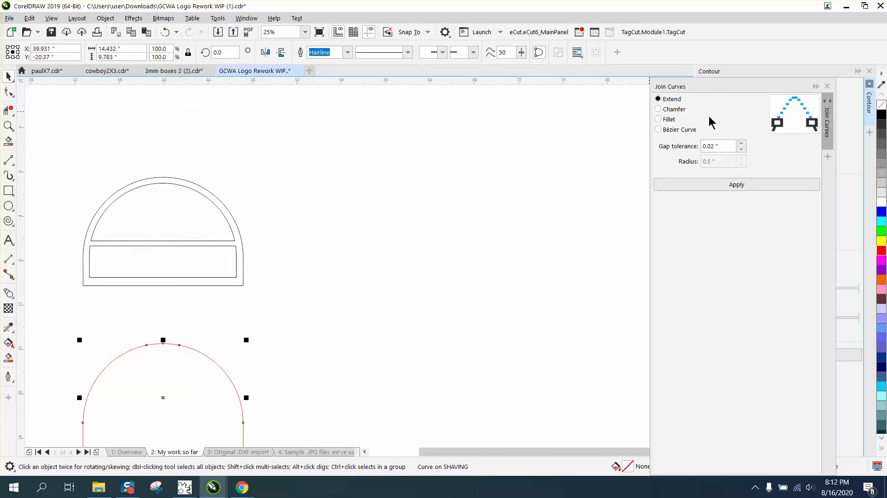
click(867, 88)
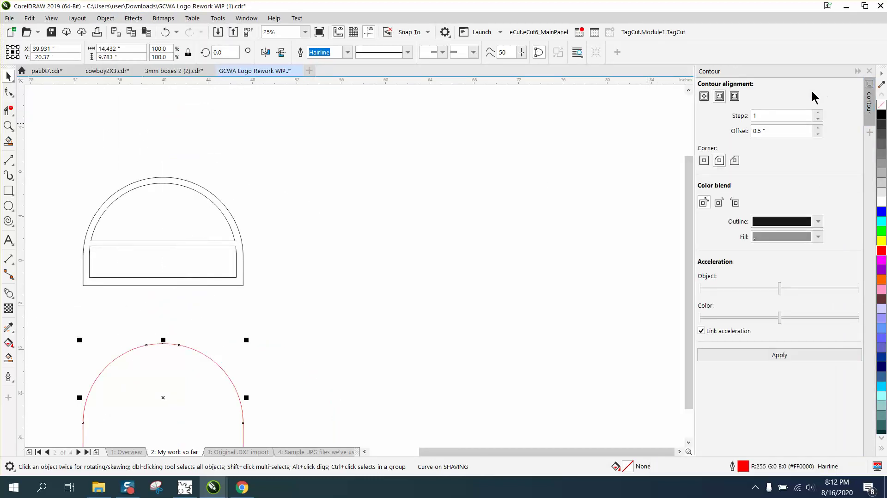
click(720, 96)
click(783, 131)
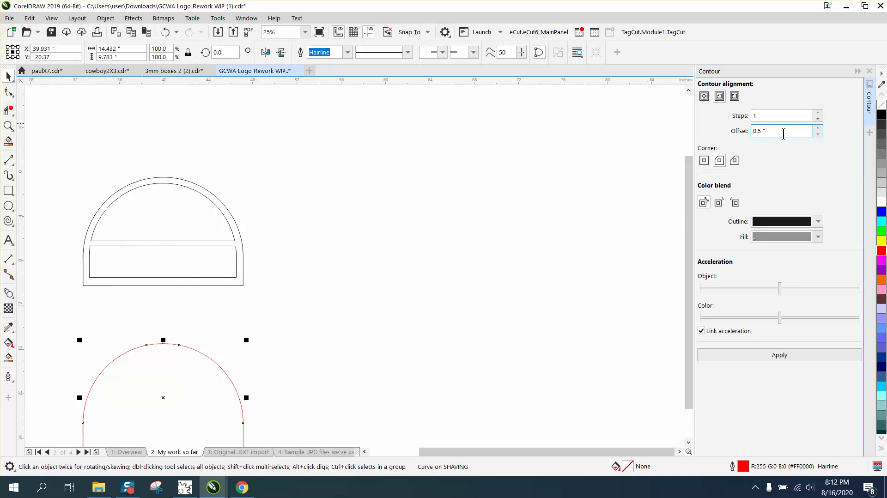
drag(782, 132, 693, 133)
key(BackSpace)
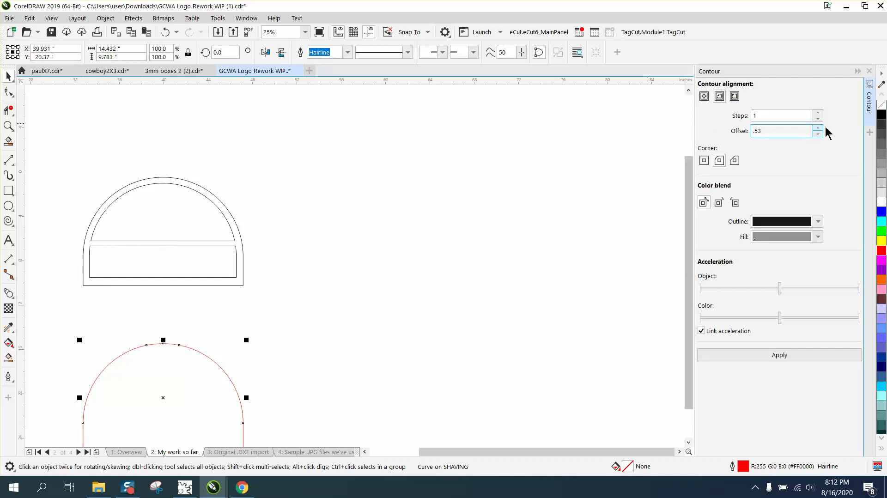
click(786, 356)
scroll(304, 107, down, 1)
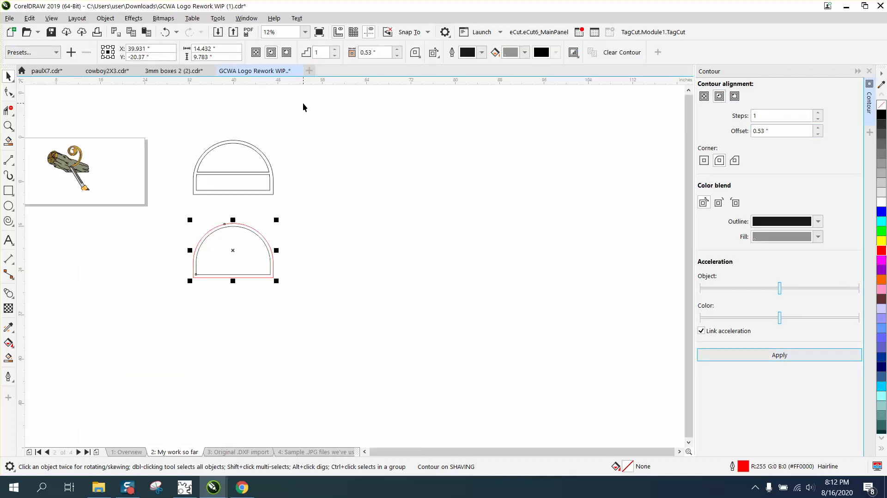
- Break the contour apart and move both resulting outlines up 15 inches onto the original frame
click(9, 125)
click(8, 77)
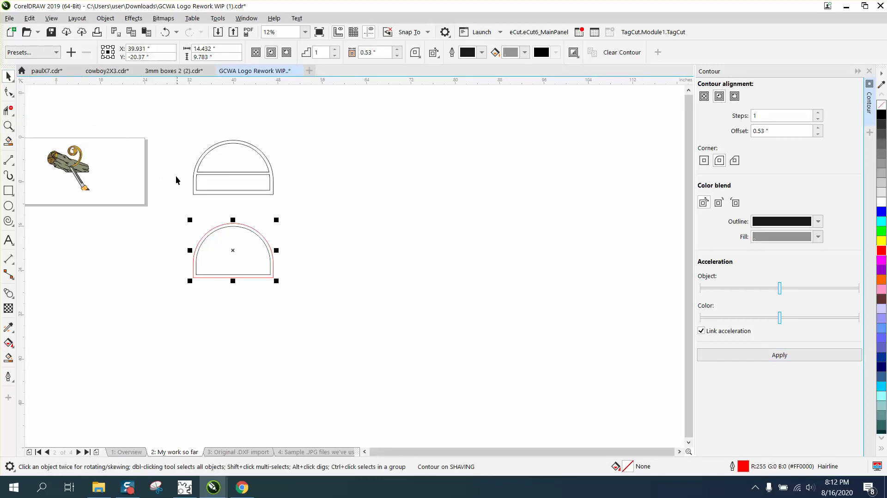
drag(160, 215, 348, 306)
click(105, 18)
click(145, 264)
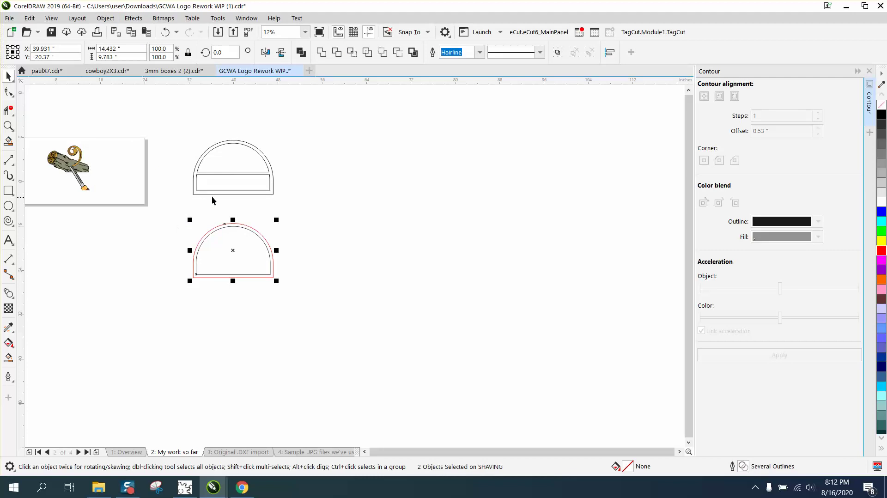
click(235, 257)
drag(234, 257, 235, 167)
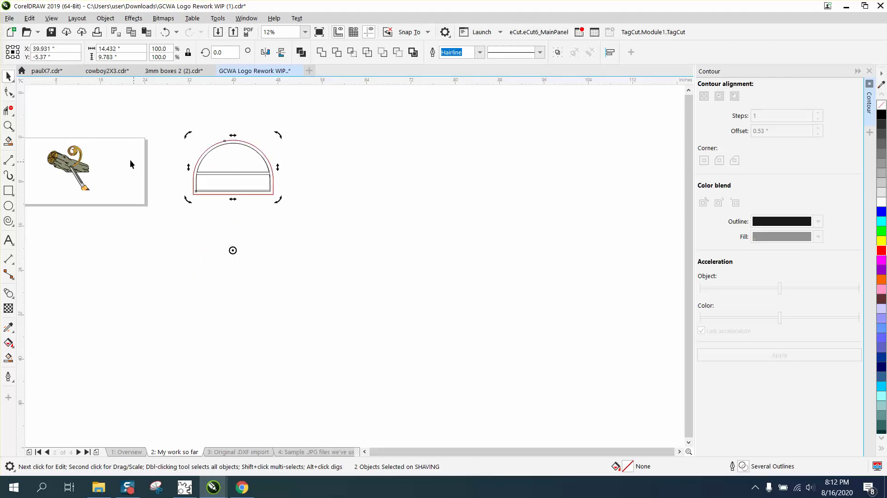
- Draw a rectangle about 12.3 inches wide above the arch and set its height to 0.53 inches
click(8, 126)
drag(175, 135, 333, 209)
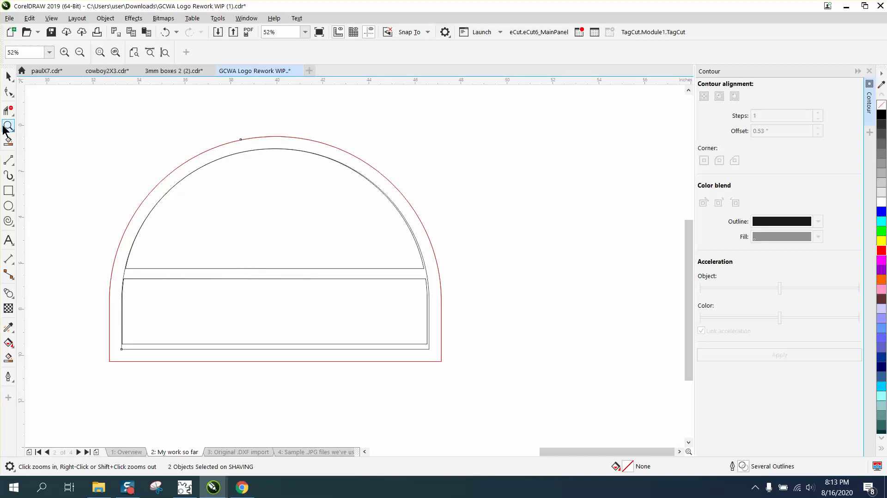
click(14, 165)
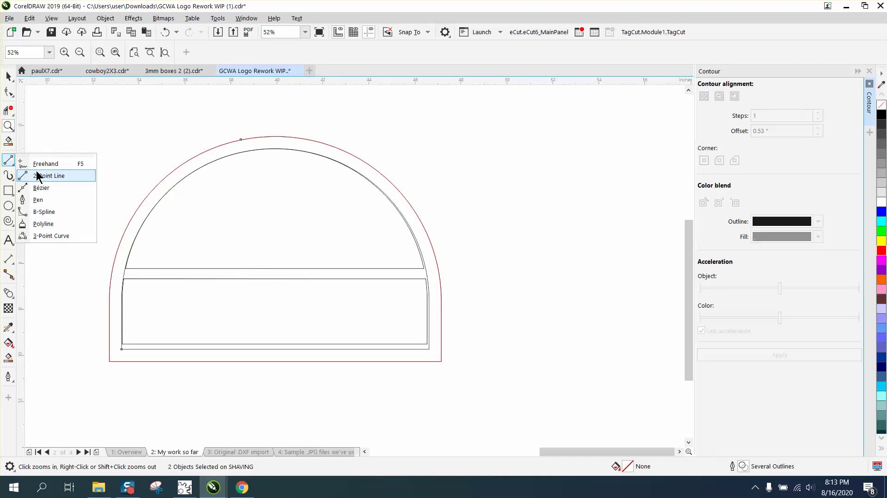
click(42, 176)
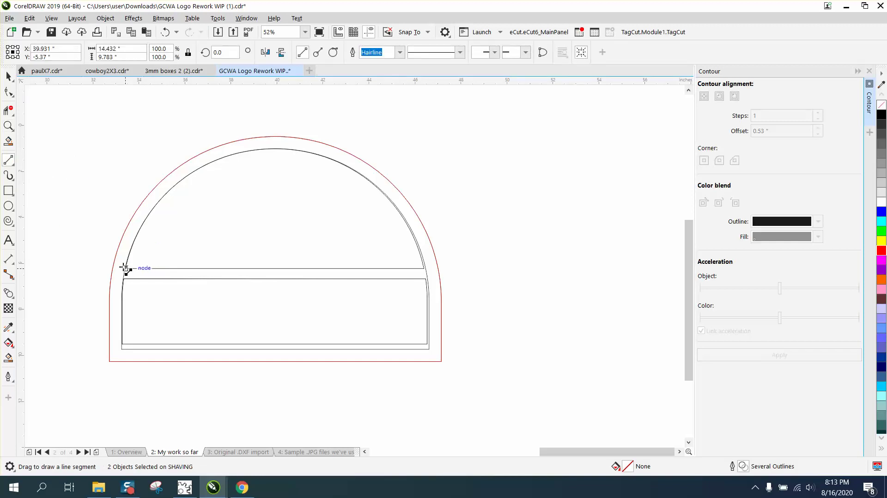
click(9, 191)
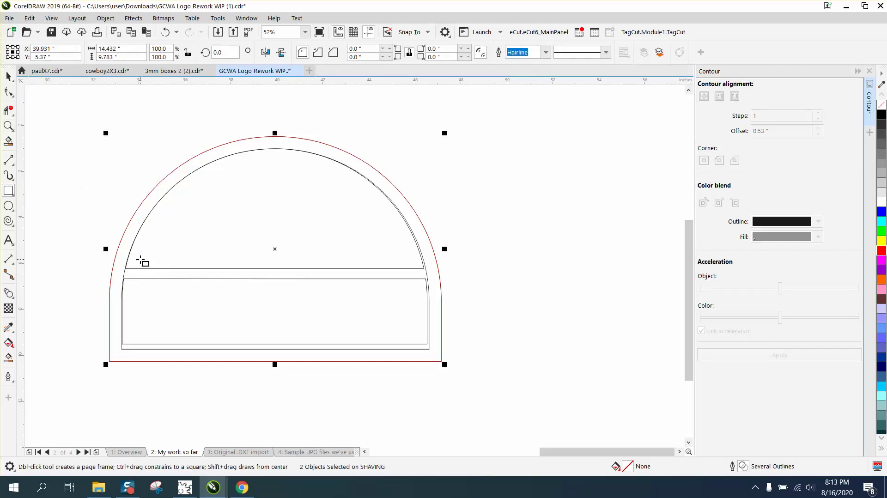
mouse_move(83, 117)
mouse_down()
mouse_move(283, 148)
mouse_move(367, 133)
mouse_up()
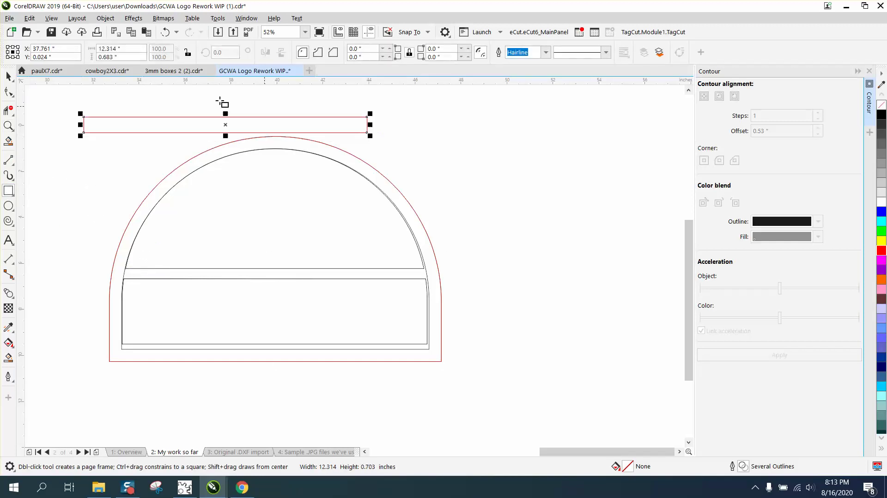
key(Tab)
text(.)
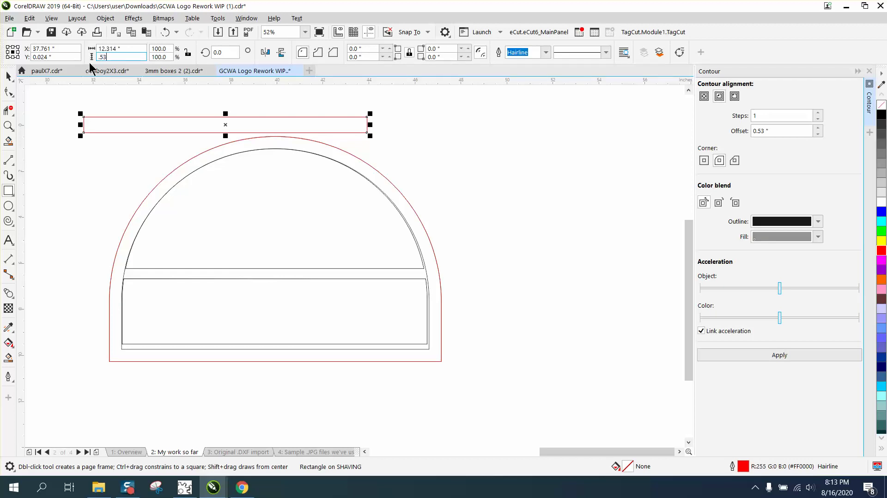
key(Return)
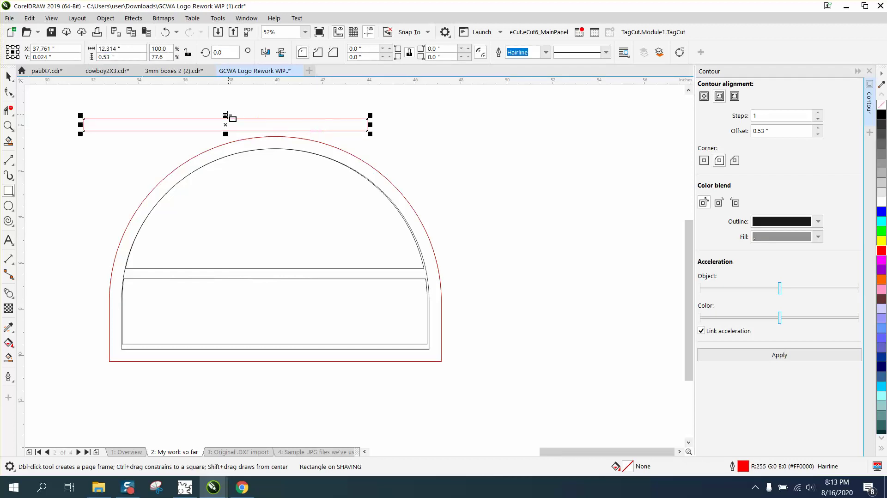
- Move the thin rectangle over the frame's horizontal divider and widen it to about 16.07 inches, past the frame's side
scroll(227, 115, down, 2)
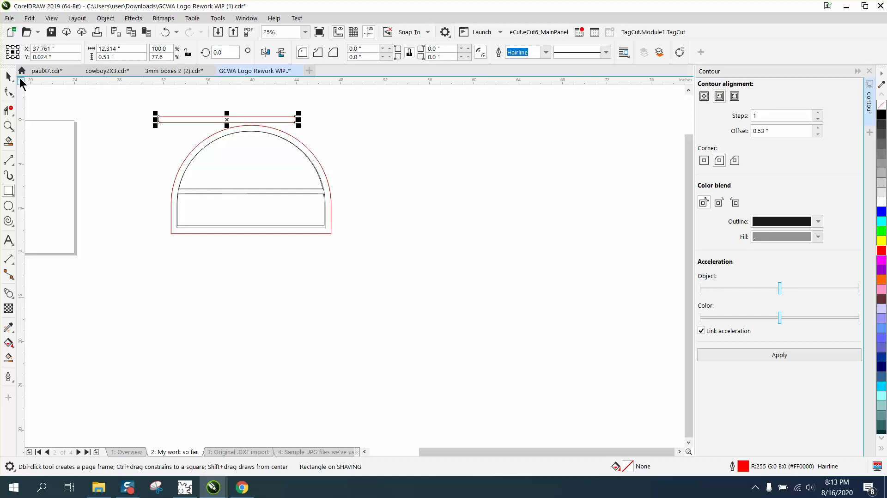
click(9, 77)
drag(227, 119, 253, 194)
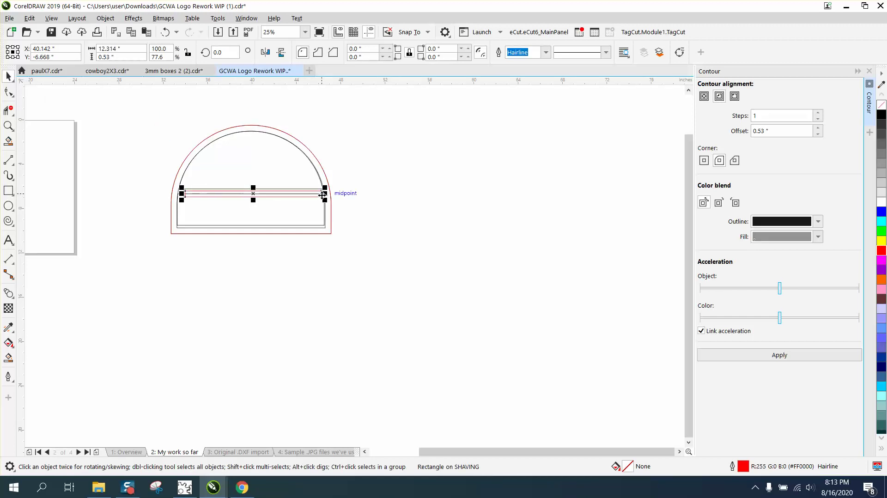
drag(322, 195, 388, 194)
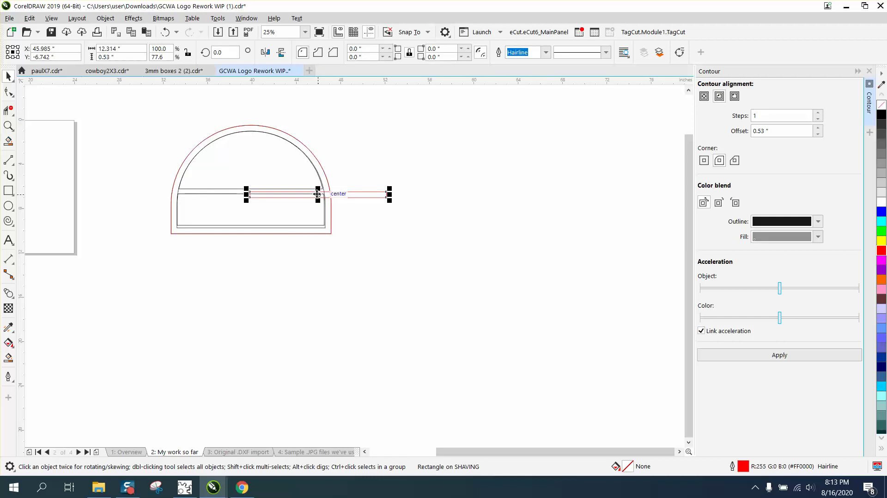
drag(317, 194, 242, 191)
drag(313, 190, 354, 190)
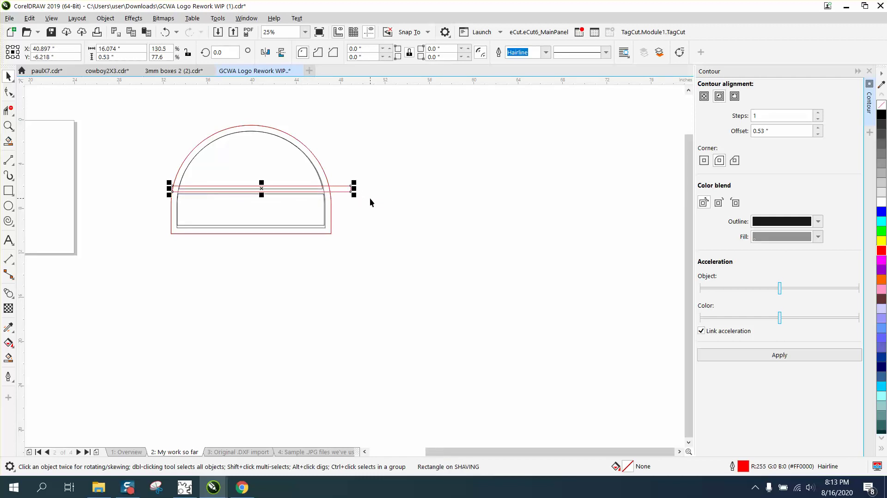
- Deselect all objects and set the nudge distance to 0.01 inches
key(ctrl+a)
click(7, 129)
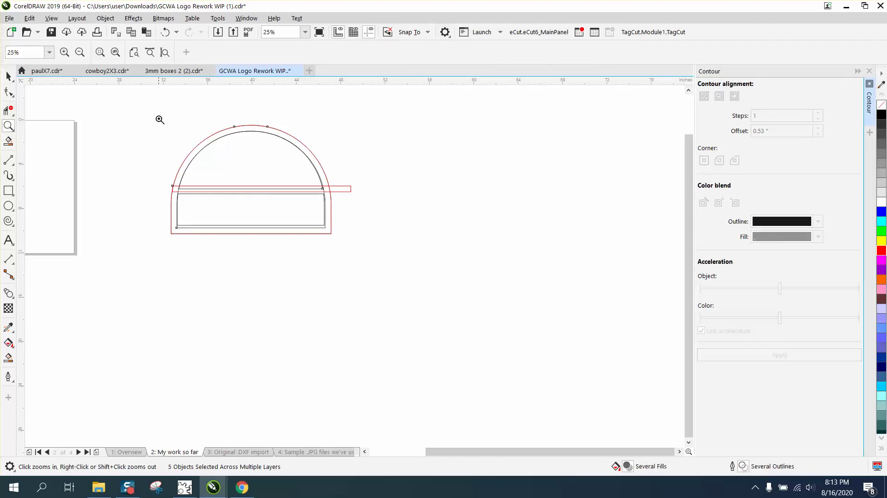
drag(158, 119, 485, 306)
click(8, 77)
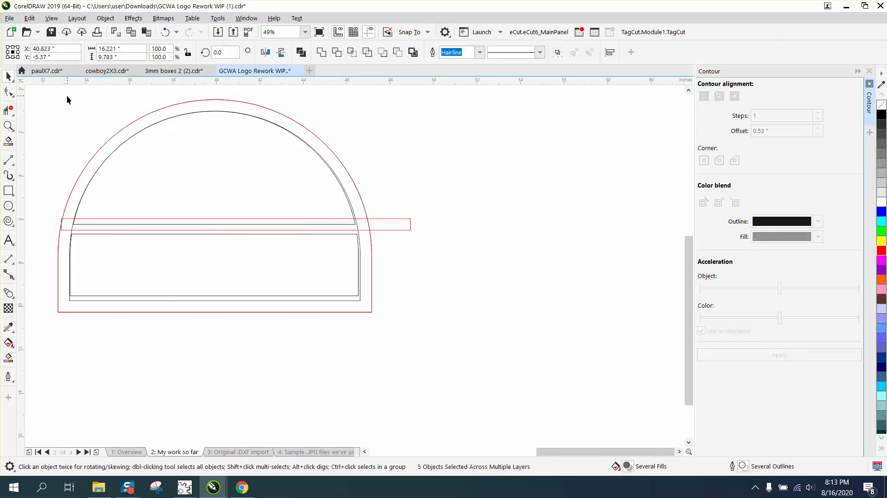
click(297, 87)
click(358, 52)
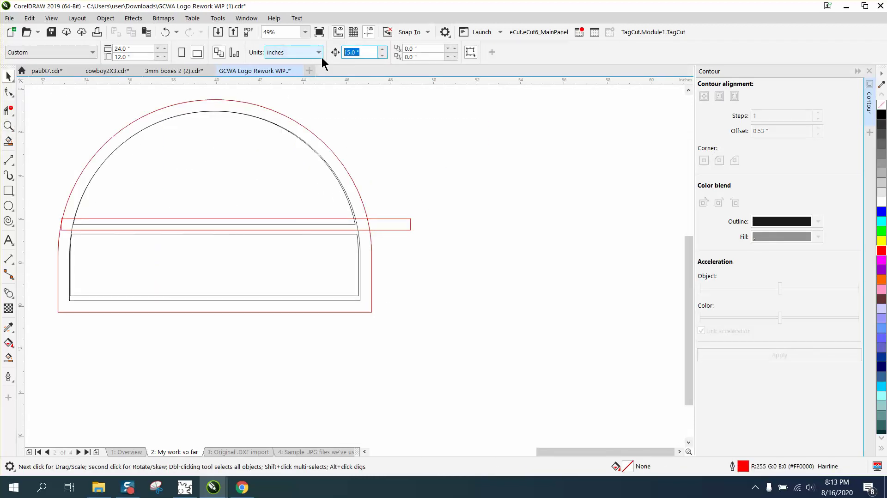
text(.01)
key(Return)
- Nudge the thin rectangle down to about Y -6.49 inches, aligning its upper edge with the base line of the half-round opening
click(383, 222)
key(Down)
key(Down)
key(Down)
key(Down)
key(Down)
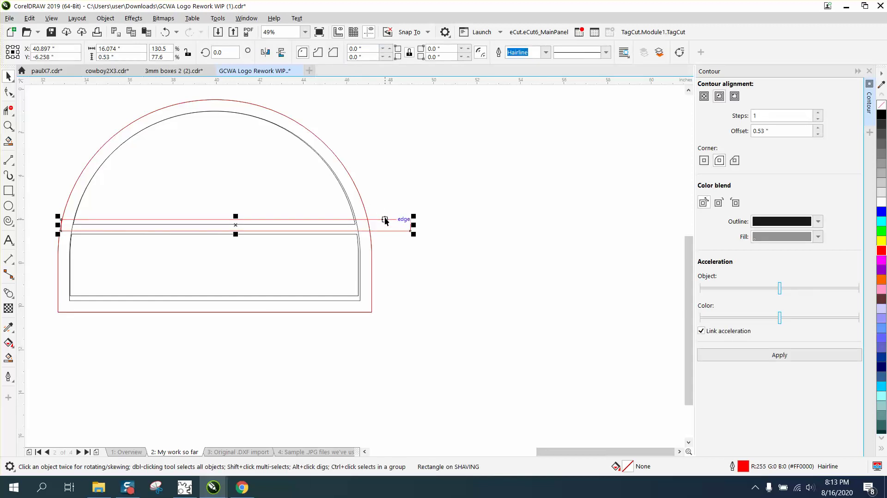
key(shift+Down)
key(Down)
key(Down)
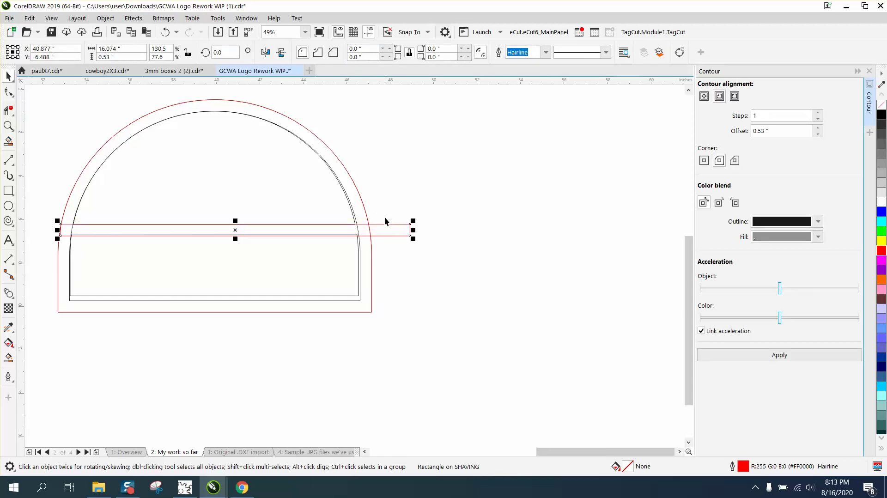
- Nudge the thin rectangle left to about X 40.58 inches, and move it straight down using a 15-inch nudge distance
key(Left)
key(shift+Left)
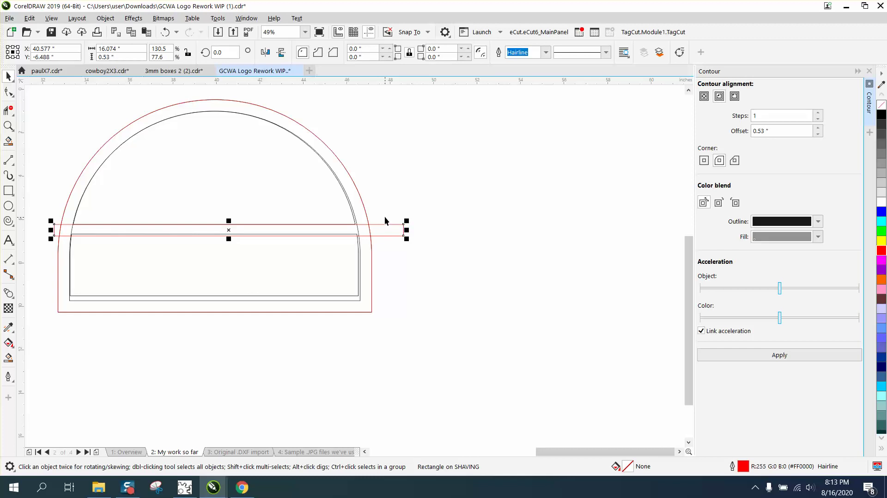
click(446, 157)
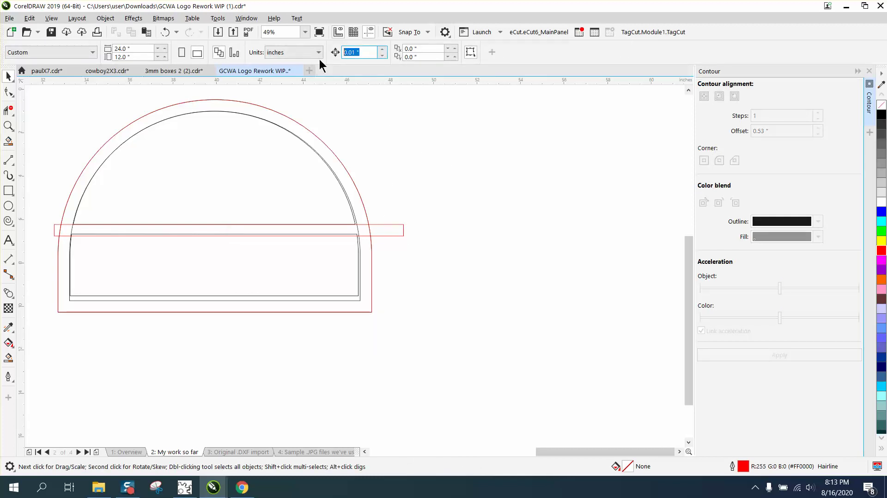
text(15)
click(396, 230)
scroll(361, 148, down, 3)
key(Down)
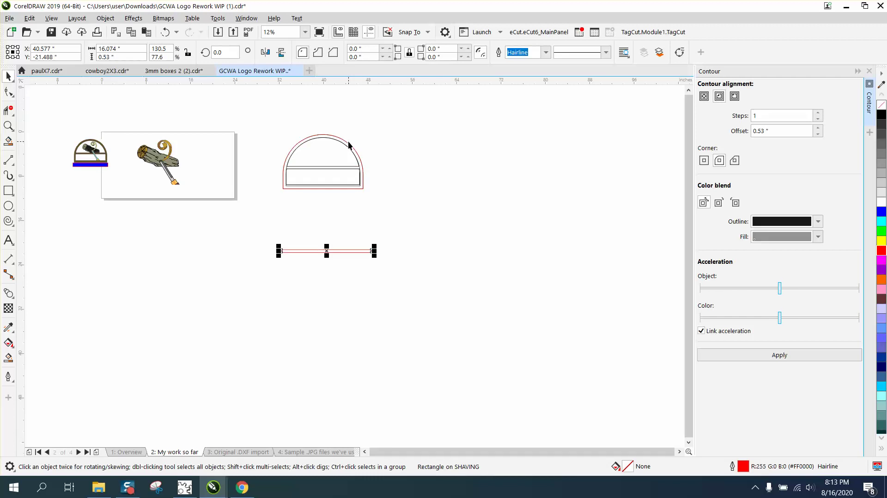
- Move the outer arch outline and its inner contour down 15 inches so both align with the thin rectangle again
click(350, 144)
key(Down)
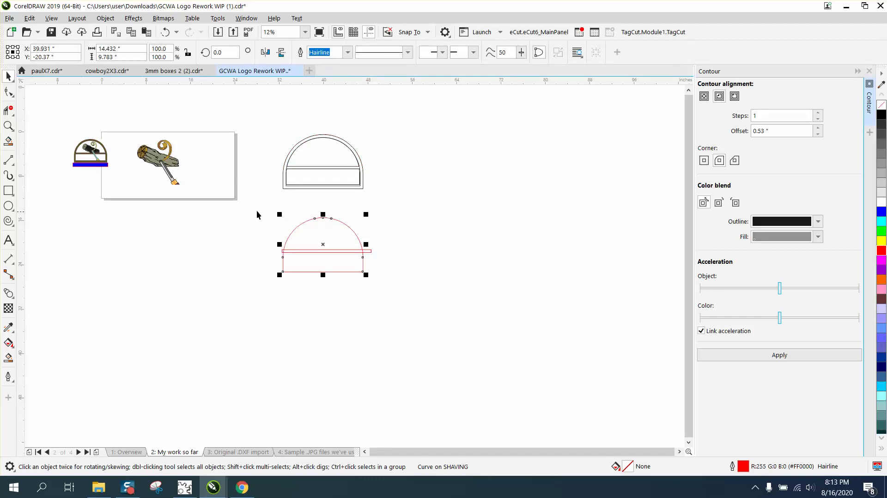
drag(257, 212, 439, 314)
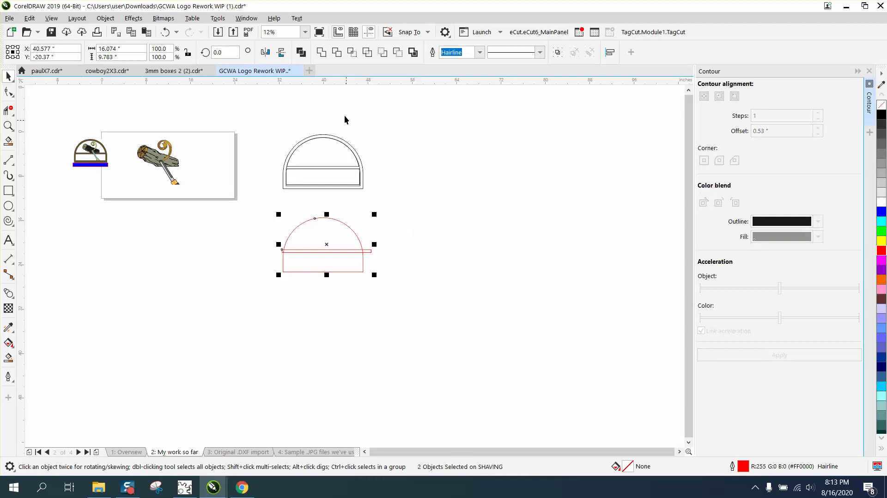
click(374, 168)
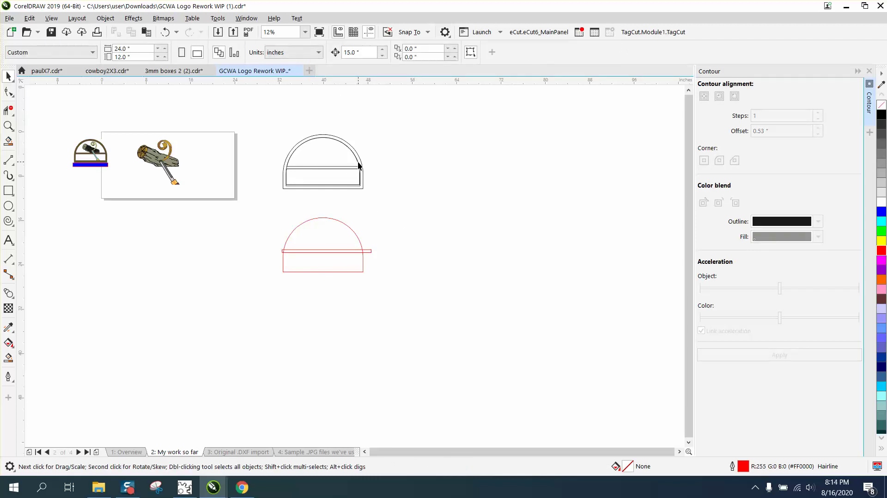
click(362, 161)
key(Down)
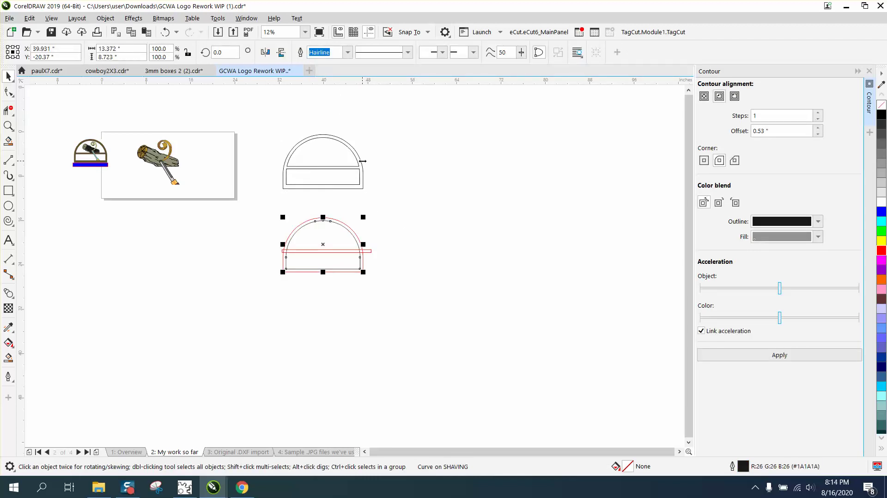
- Select the outer outline, inner contour and thin rectangle, try welding them, and undo the weld
scroll(251, 210, up, 2)
drag(250, 212, 411, 293)
drag(552, 367, 553, 368)
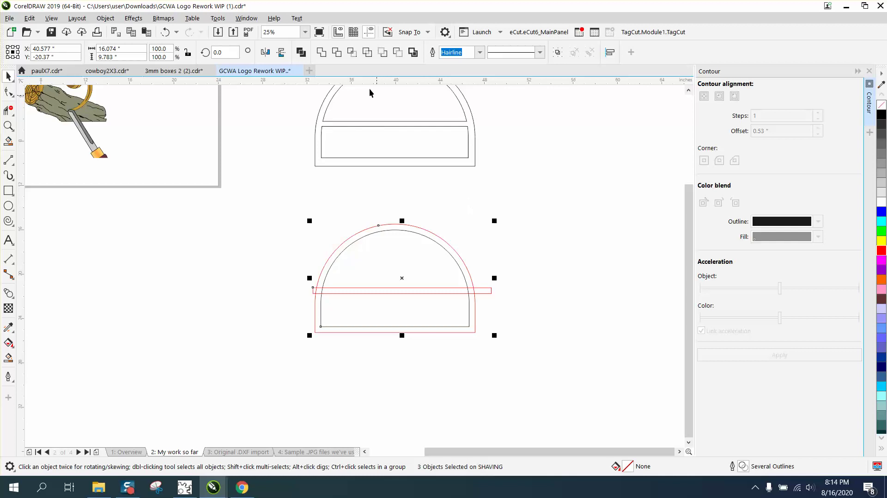
click(328, 53)
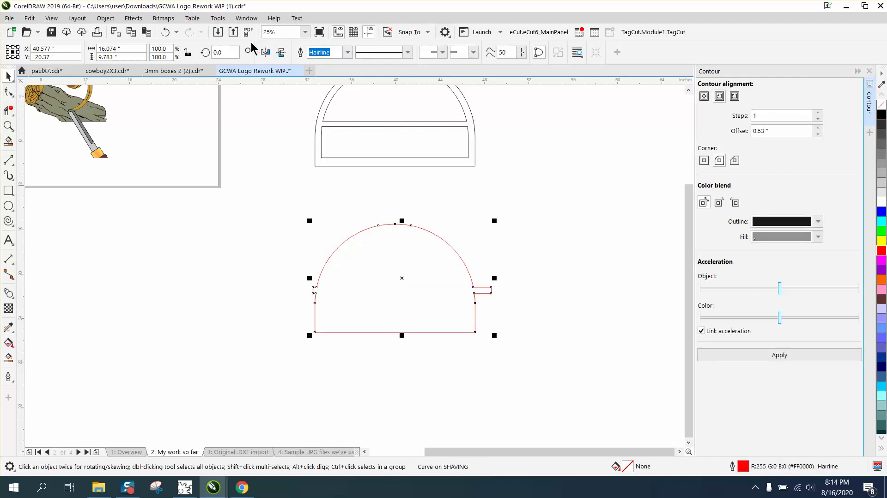
click(165, 31)
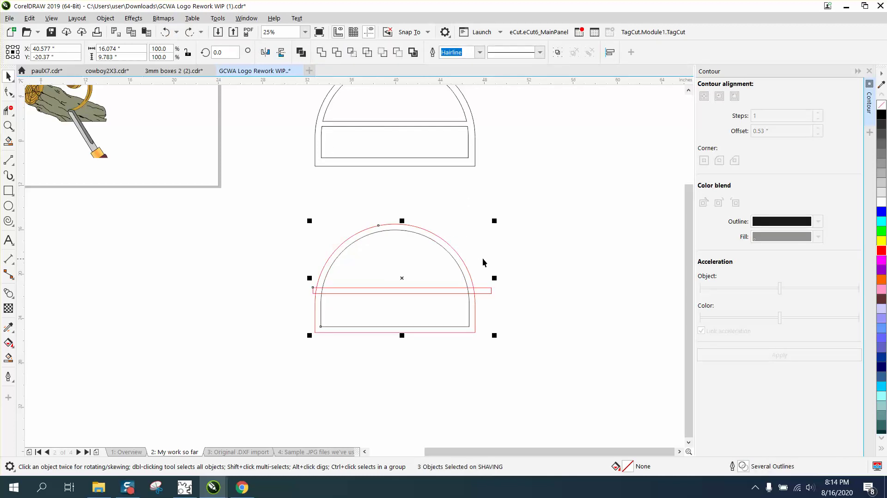
- Try Back Minus Front and Front Minus Back on the three selected shapes, undoing each operation
click(398, 52)
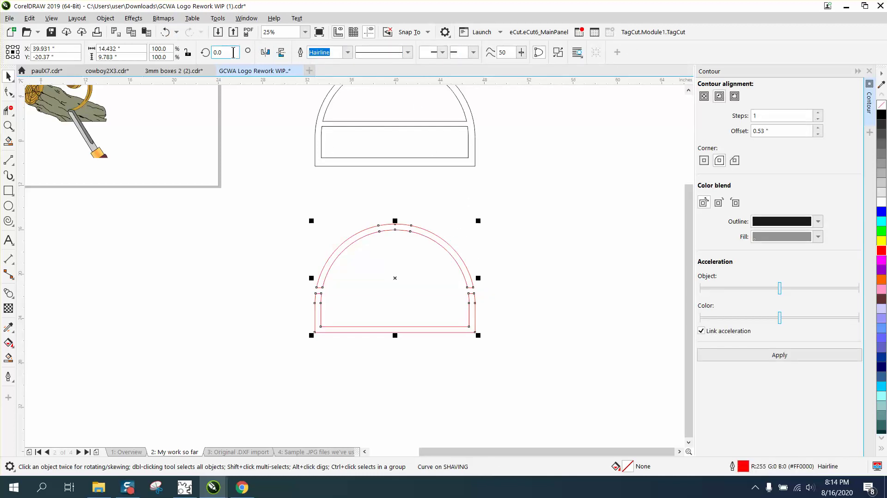
click(171, 34)
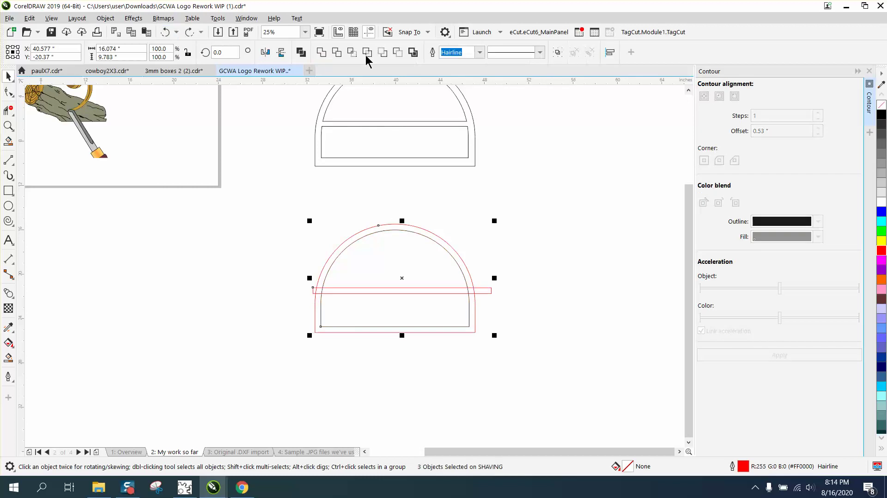
click(398, 52)
click(167, 33)
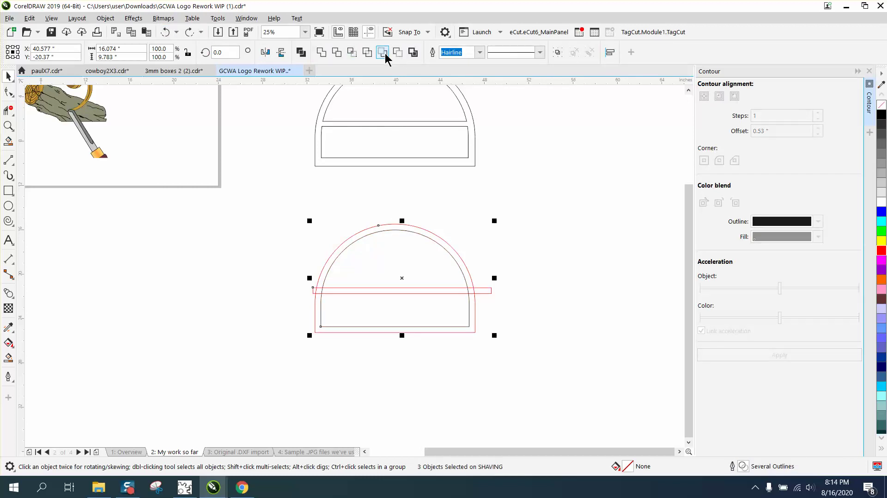
click(383, 53)
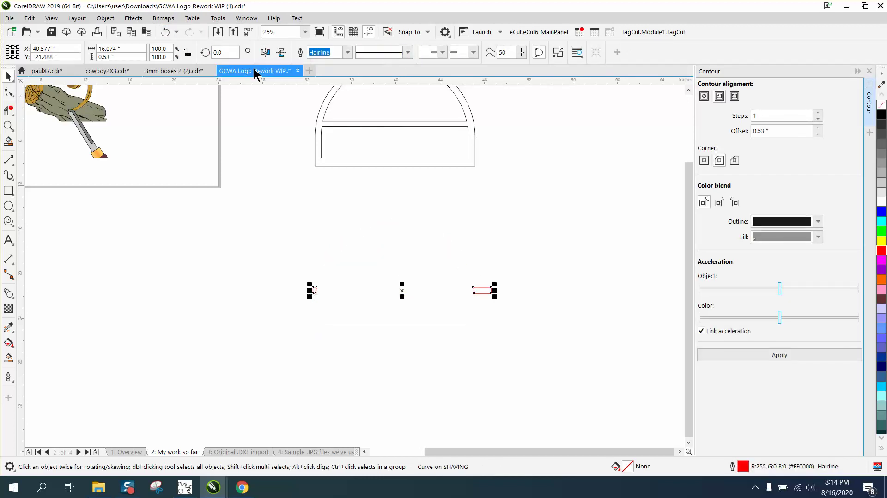
click(165, 32)
- Try Virtual Segment Delete on the selected shapes' rectangle ends and side segments at the divider, and undo the deletions
key(z)
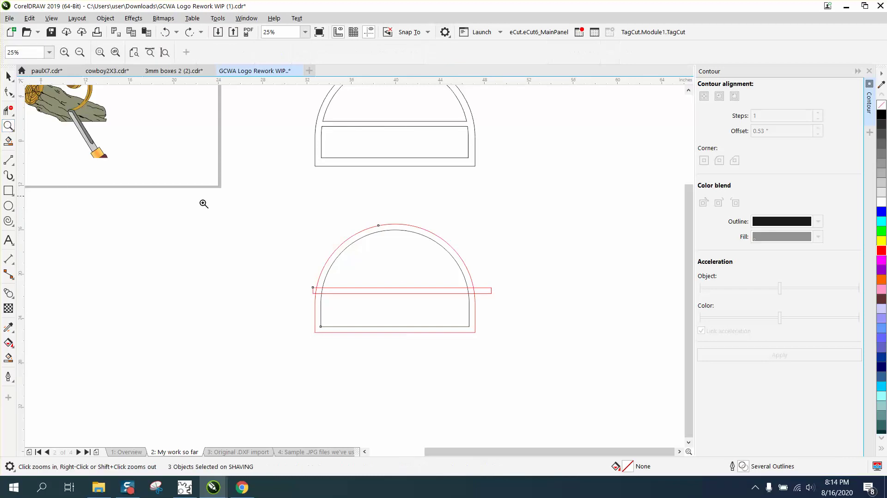
click(363, 294)
click(8, 111)
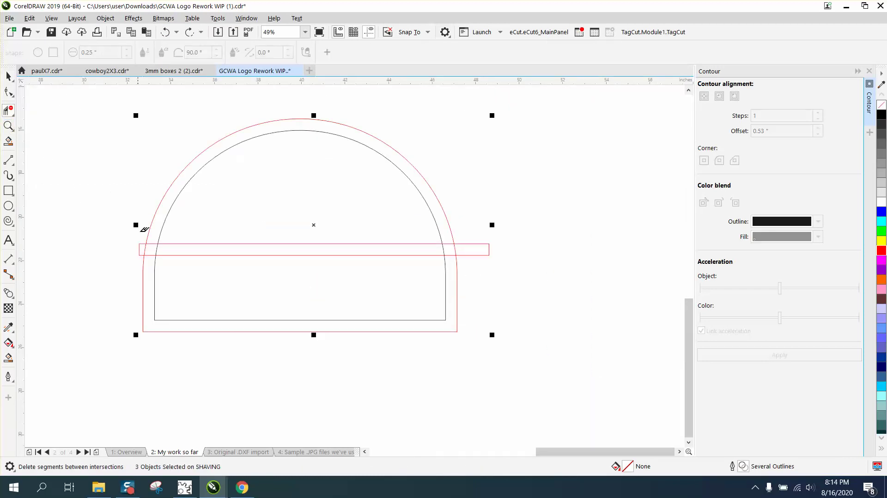
click(155, 249)
click(140, 242)
click(443, 250)
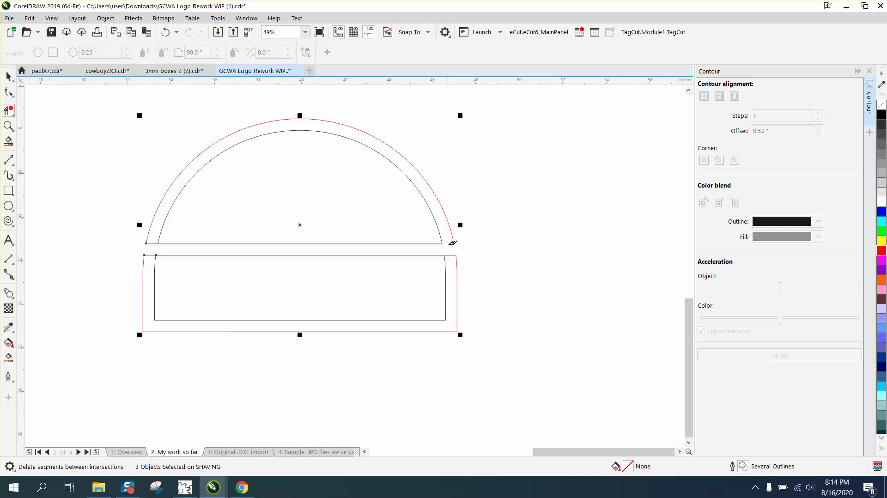
scroll(317, 167, down, 4)
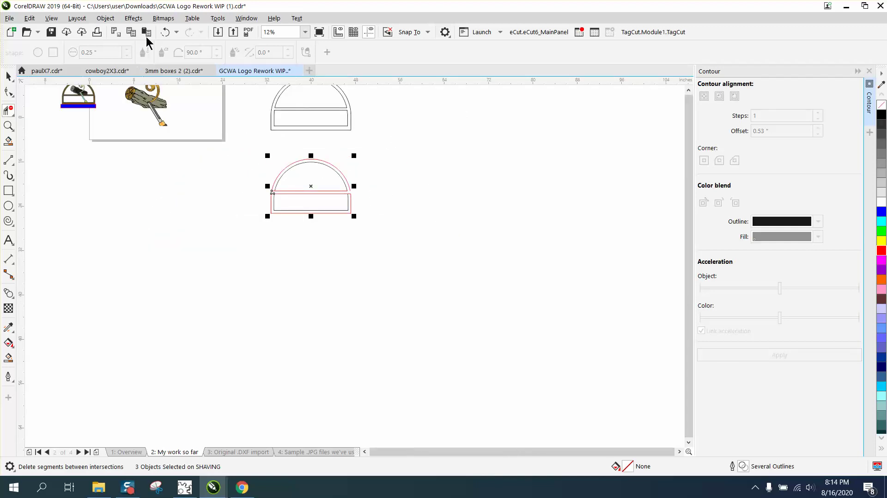
click(166, 33)
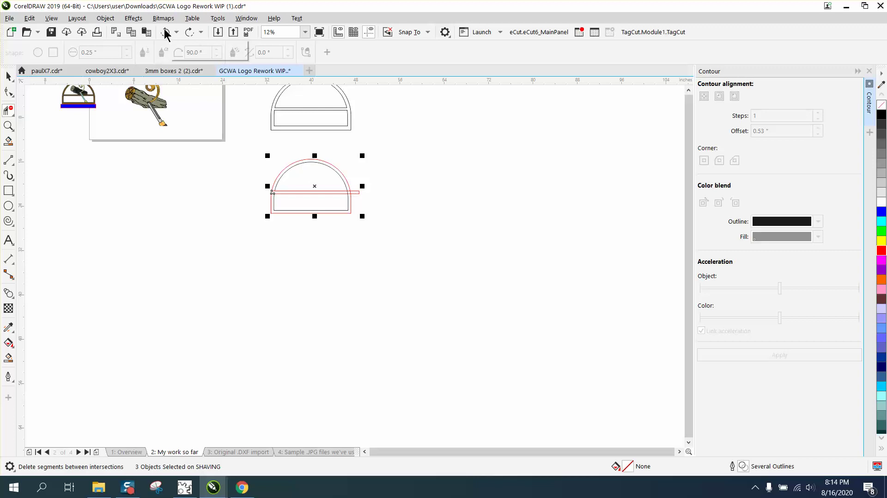
click(166, 32)
- Deselect the shapes and delete the rectangle's ends beyond the inner contour and the contour segments crossing the divider with Virtual Segment Delete
click(9, 125)
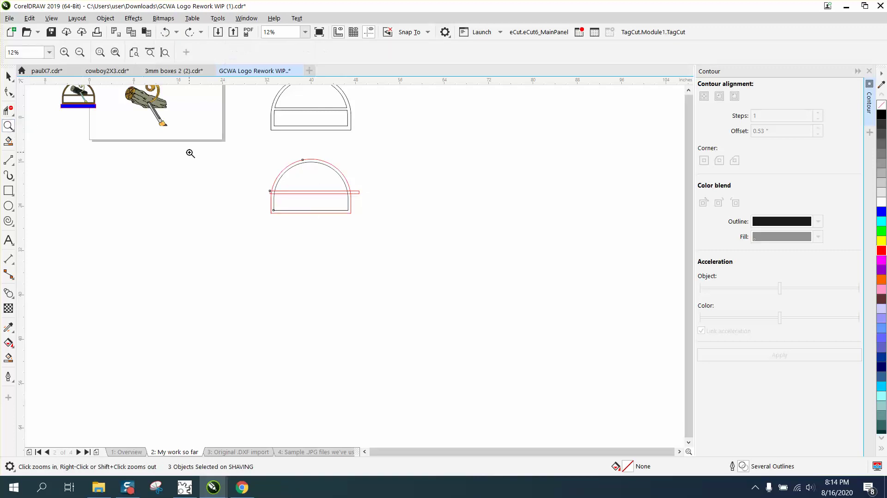
drag(255, 161, 443, 253)
click(8, 91)
click(327, 211)
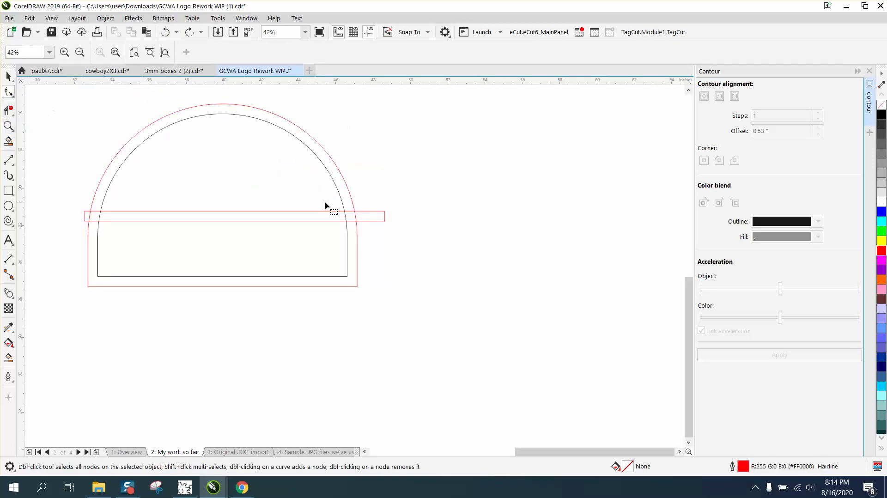
click(9, 110)
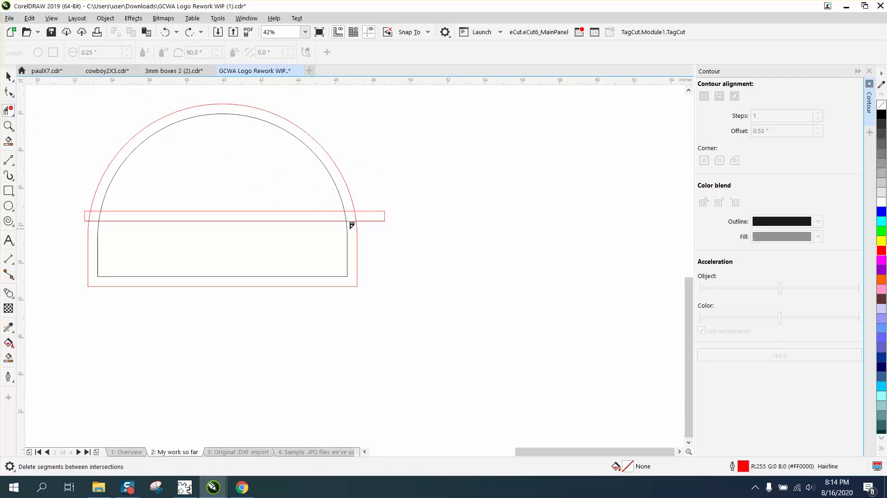
click(376, 217)
click(352, 211)
click(94, 215)
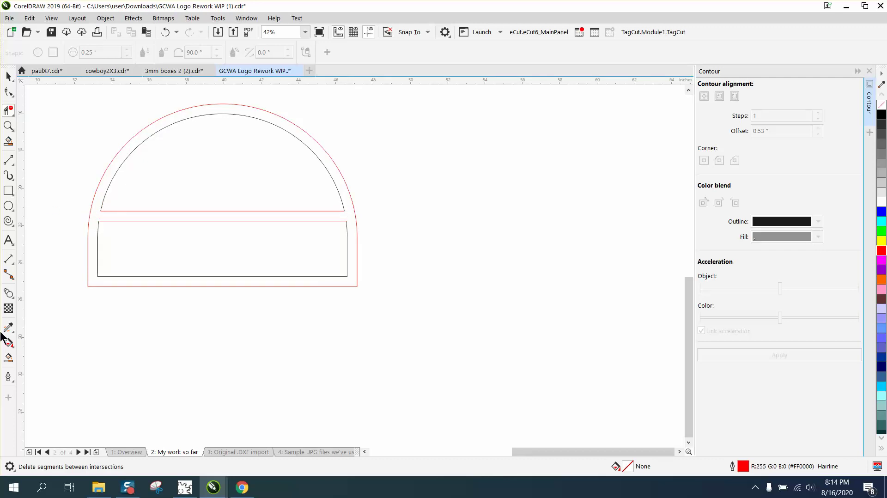
- Fill the enclosed border and divider region with gold #CC9933 and no outline using Smart Fill, and compare it with the original coloured logo
click(9, 357)
click(145, 219)
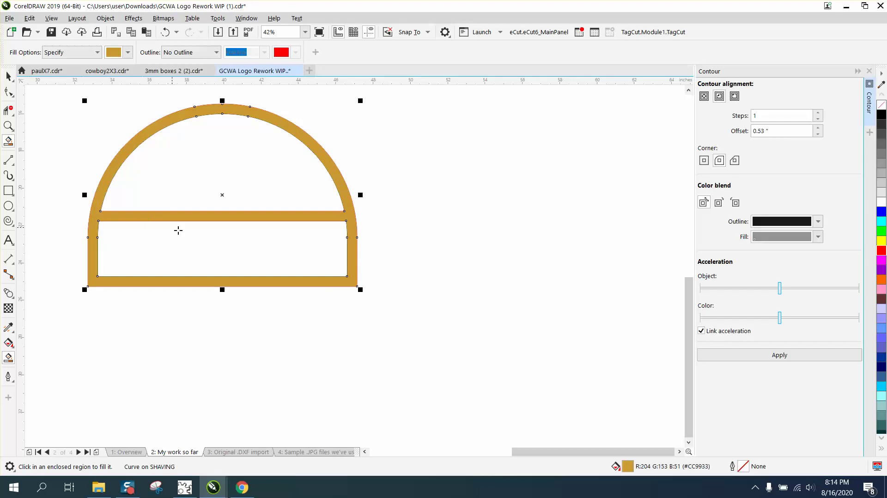
scroll(361, 262, down, 3)
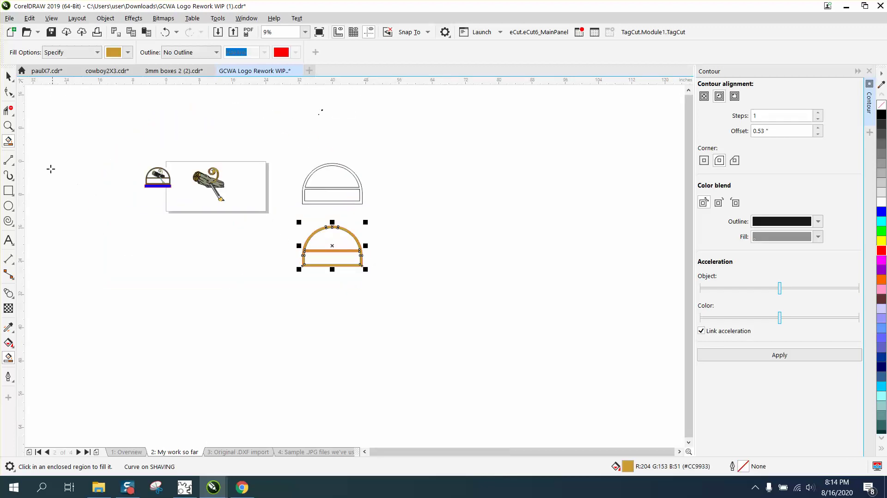
click(8, 125)
drag(133, 156, 203, 198)
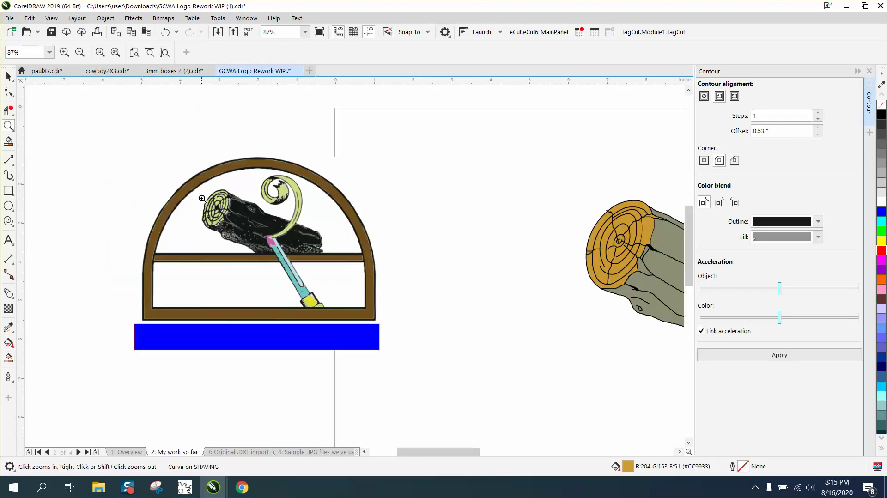
scroll(203, 200, down, 5)
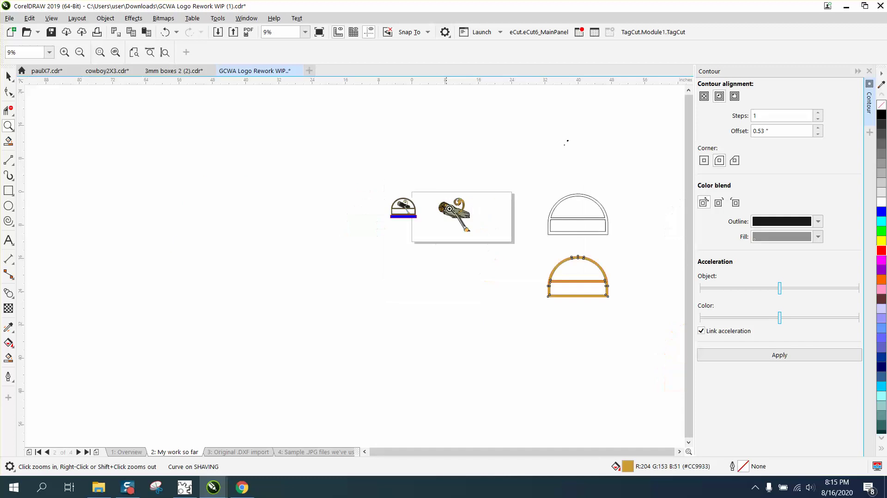
drag(513, 253, 629, 310)
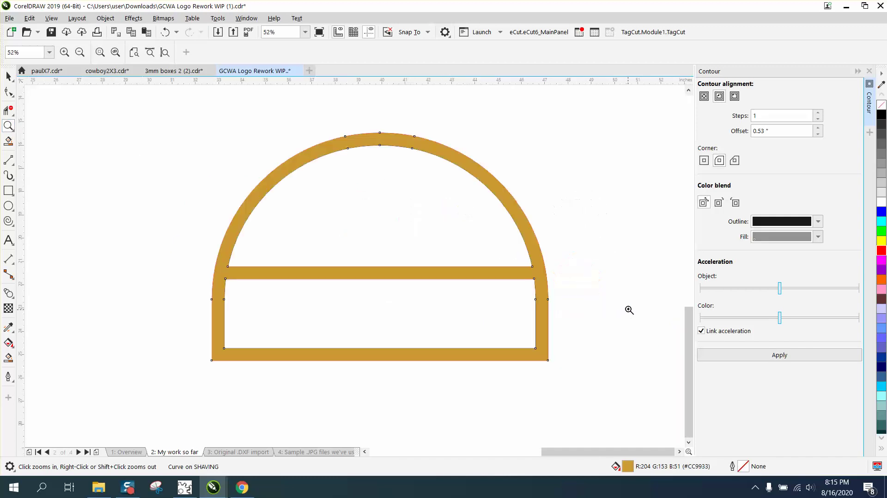
- Give the gold frame a black 4.0 pt outline that scales with the object
right_click(883, 116)
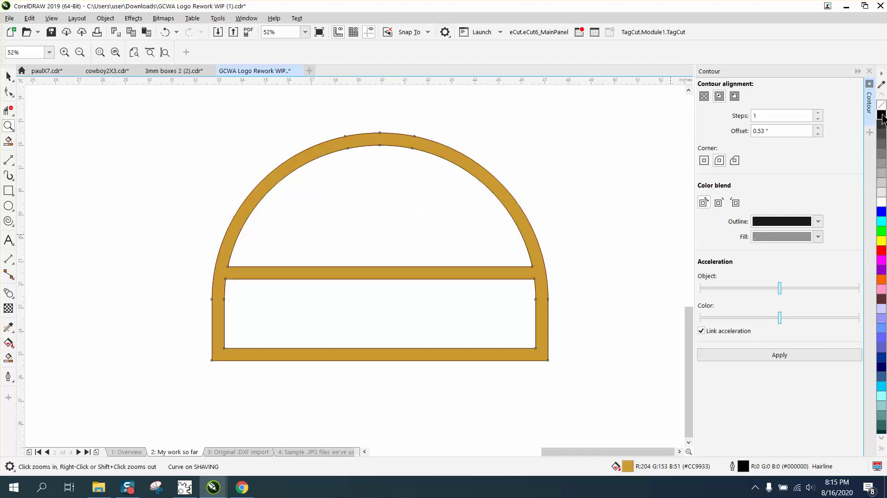
double_click(744, 467)
click(372, 188)
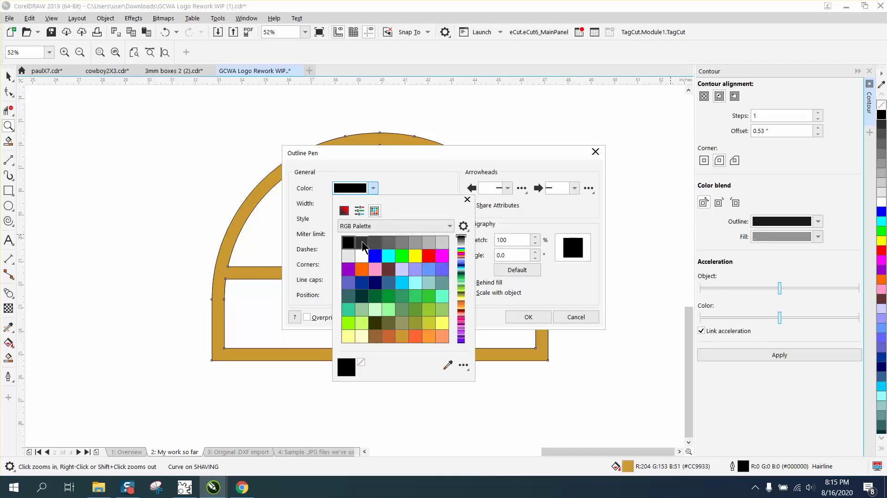
click(377, 192)
click(372, 204)
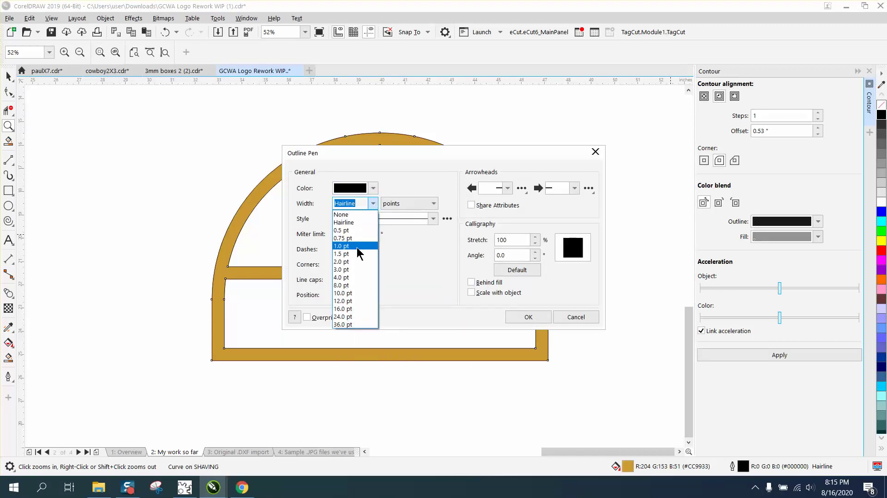
click(357, 245)
click(373, 204)
click(351, 278)
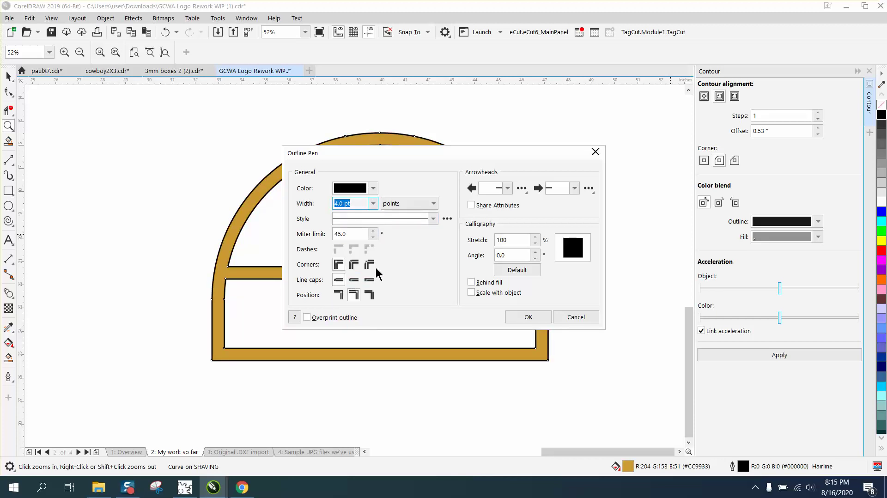
click(478, 293)
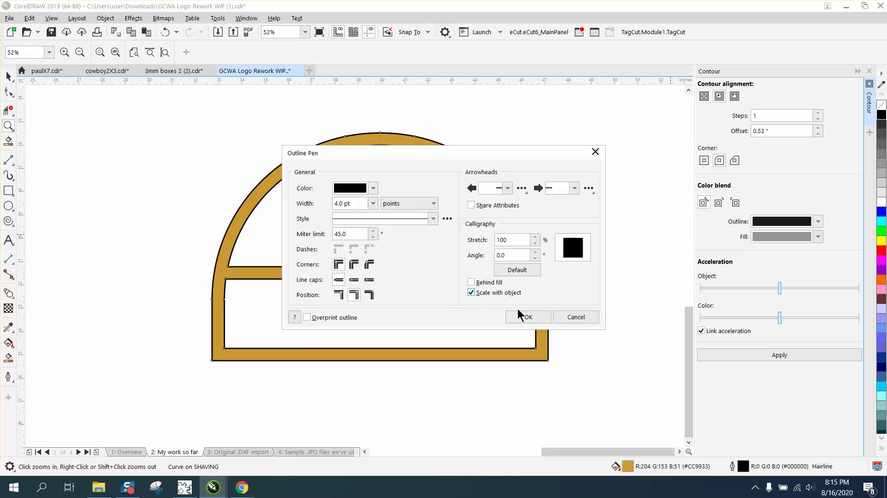
click(526, 317)
scroll(490, 252, down, 4)
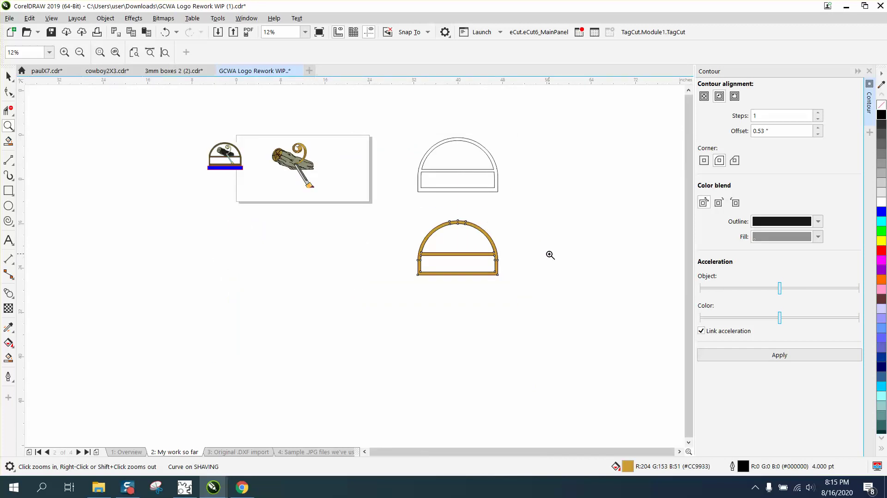
click(8, 76)
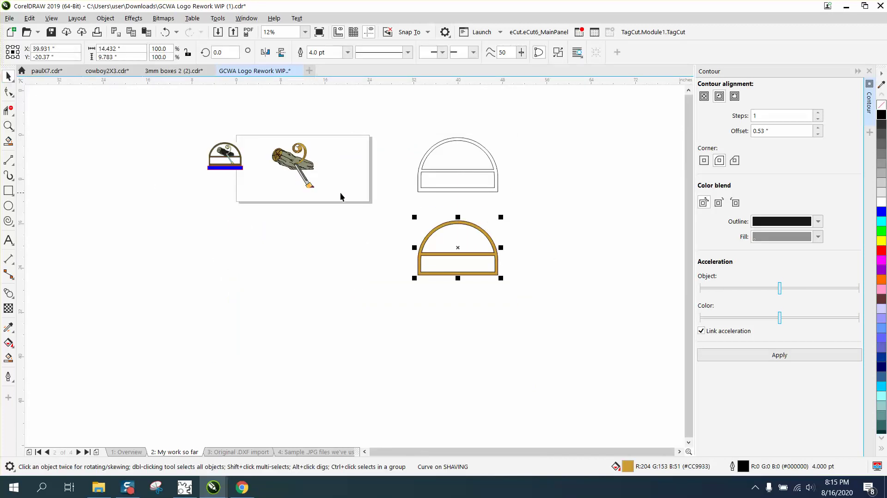
- Select the complete gold frame with its construction shapes and move it 15 inches up and 30 inches left, over the log and chisel artwork
drag(350, 194, 542, 308)
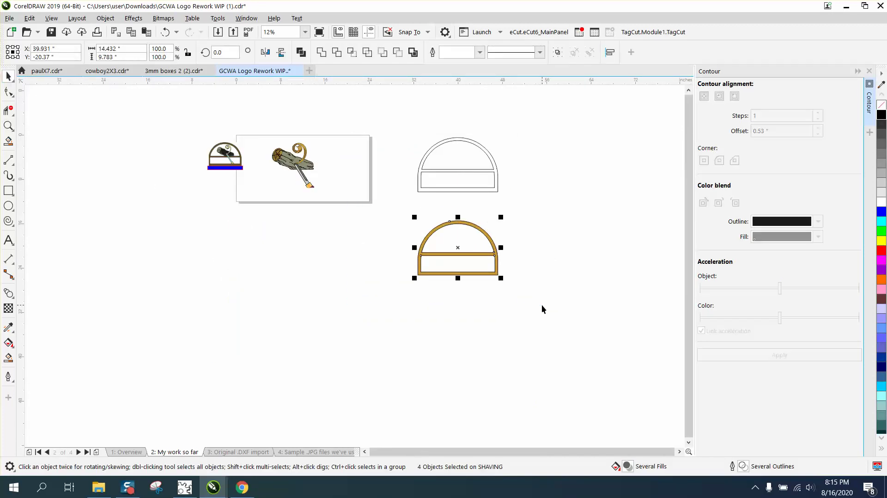
key(shift+Up)
key(shift+Left)
key(shift+Left)
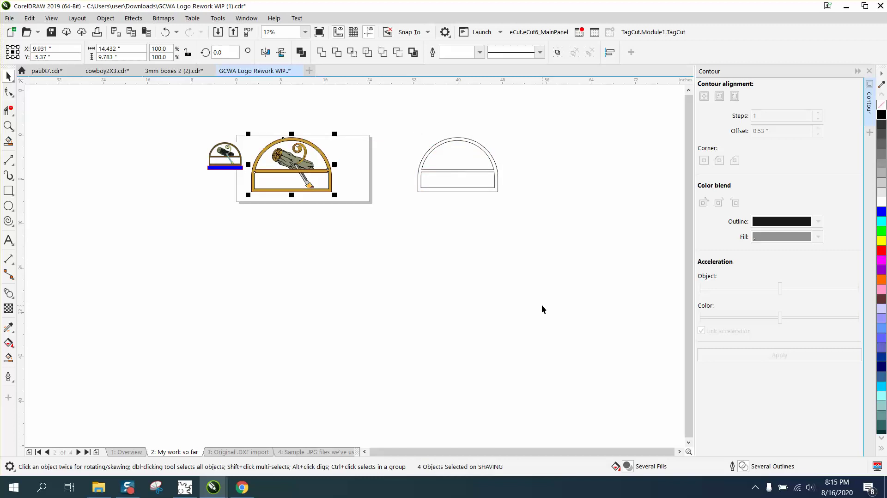
- Send the selected frame shapes to the back of the page, behind the log and chisel artwork, and deselect them
click(8, 125)
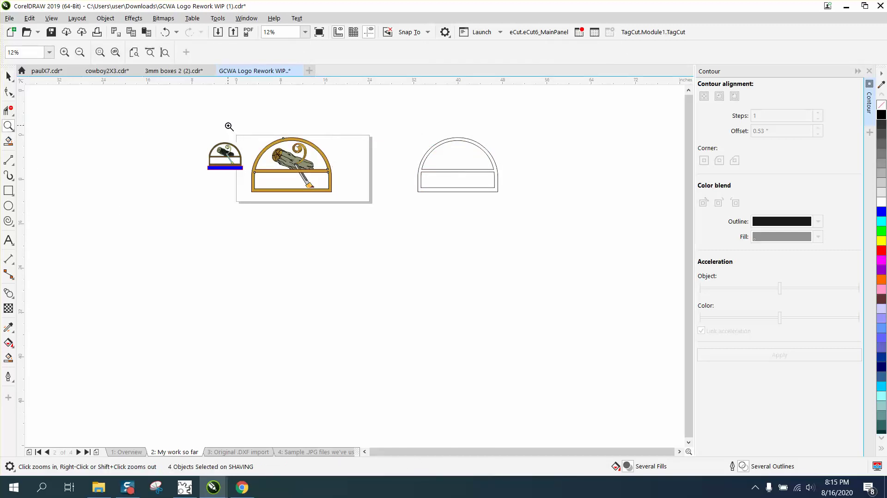
drag(203, 128, 386, 212)
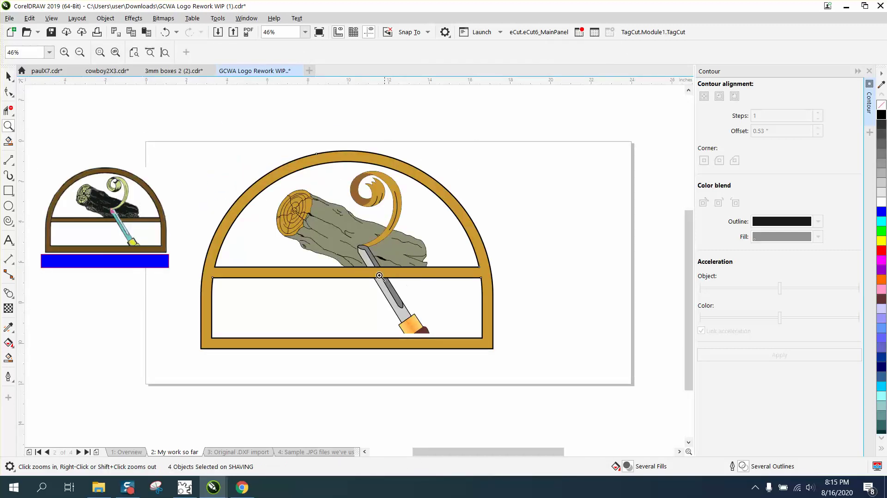
click(8, 77)
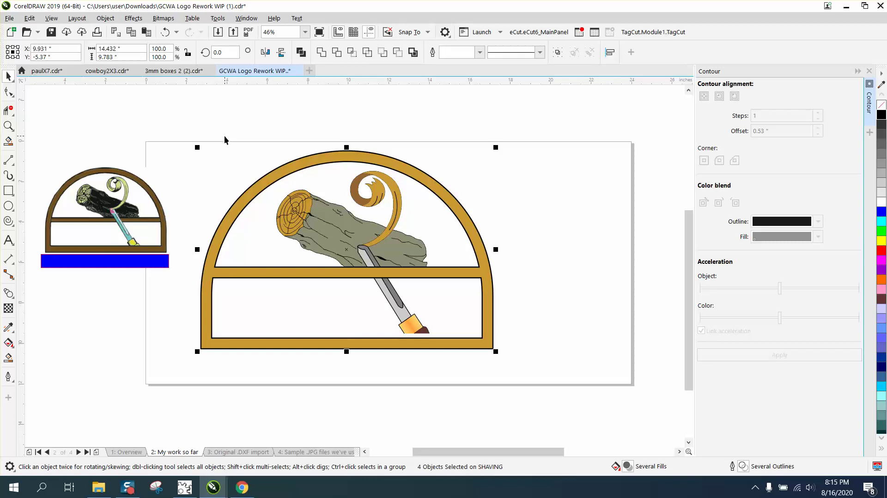
click(109, 21)
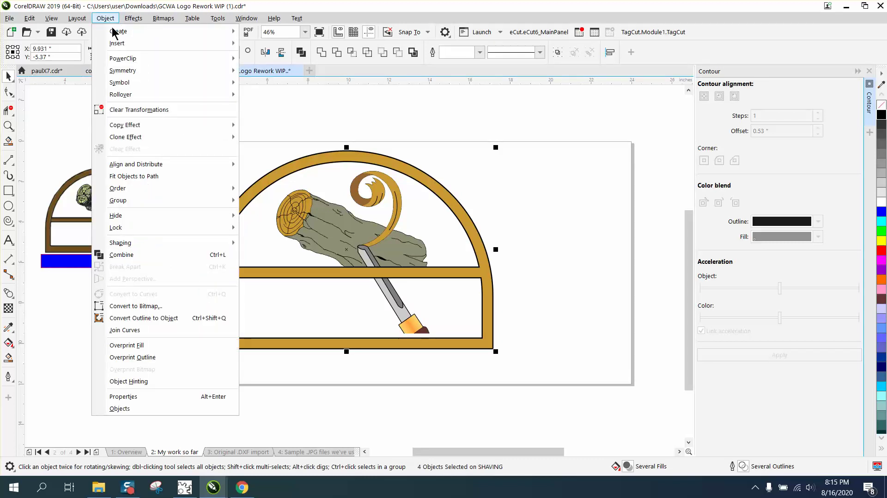
mouse_move(135, 191)
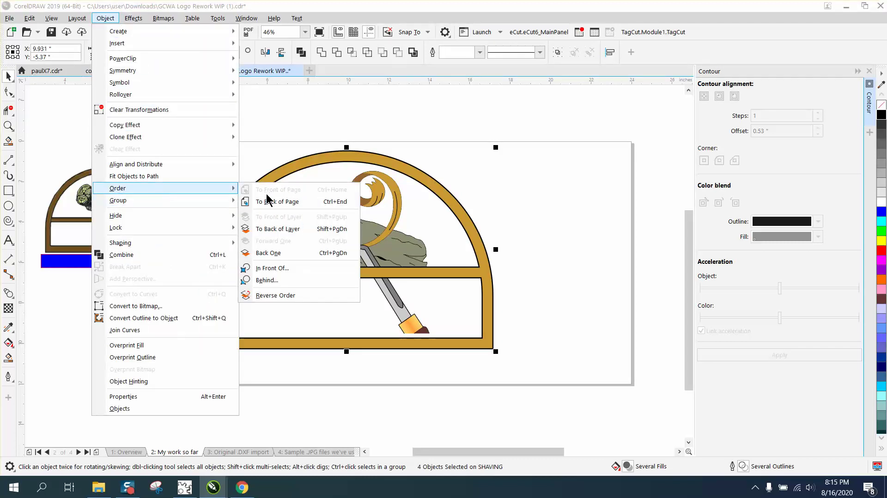
click(270, 201)
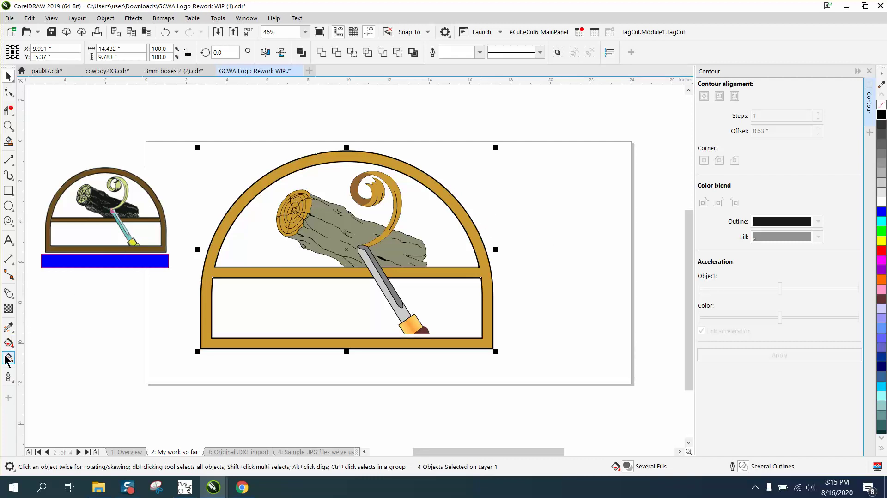
key(Escape)
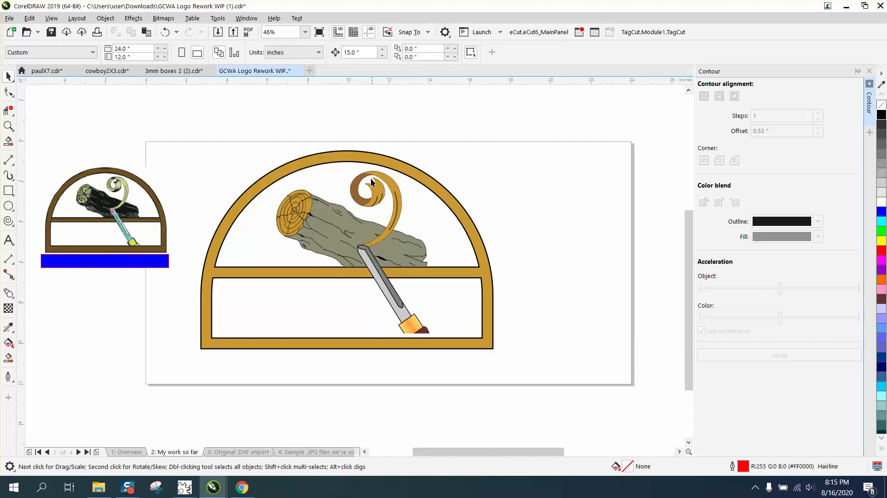
- Darken the frame's gold fill to brown #8B5833 by gradually mixing in dark brown from the palette, and inspect the logo up close
click(354, 159)
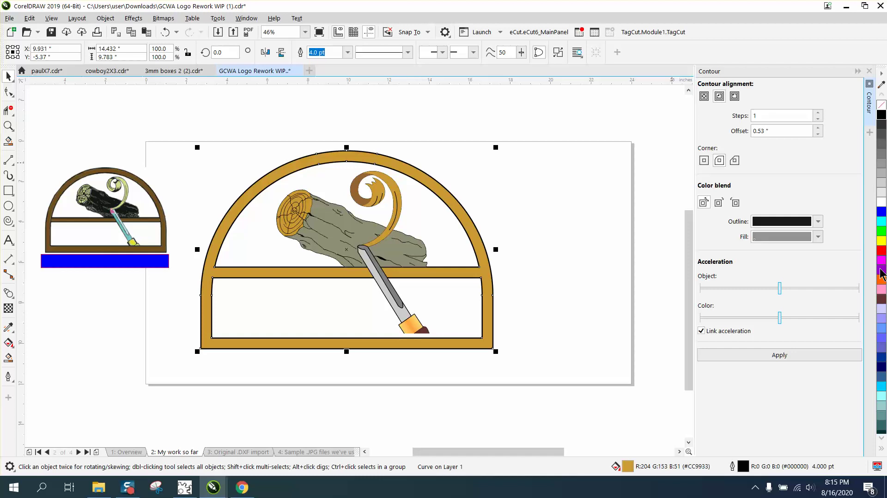
scroll(883, 314, down, 1)
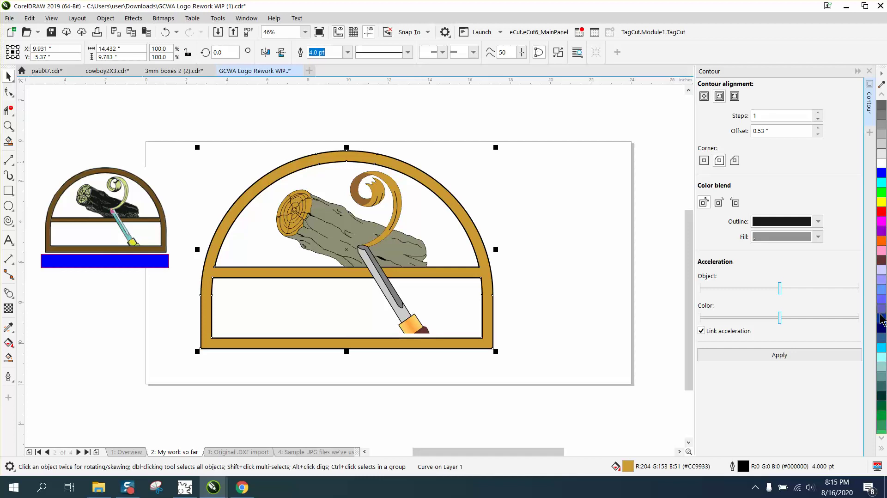
click(882, 262)
click(881, 264)
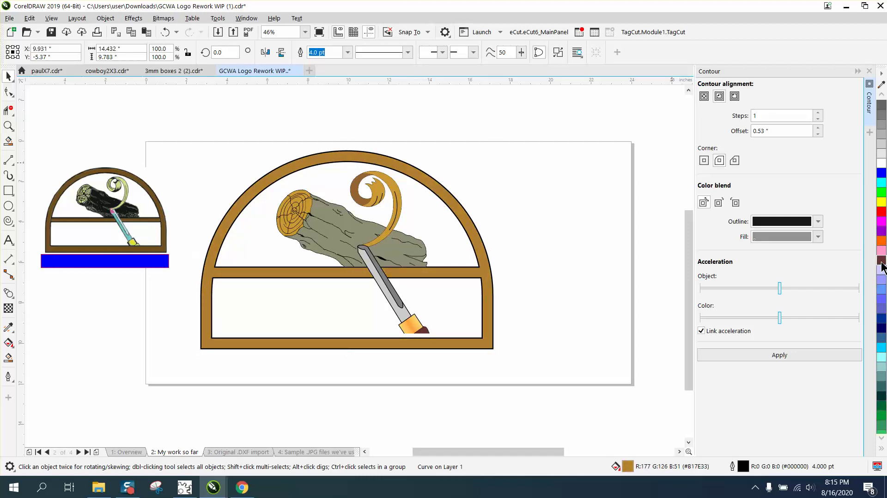
click(882, 266)
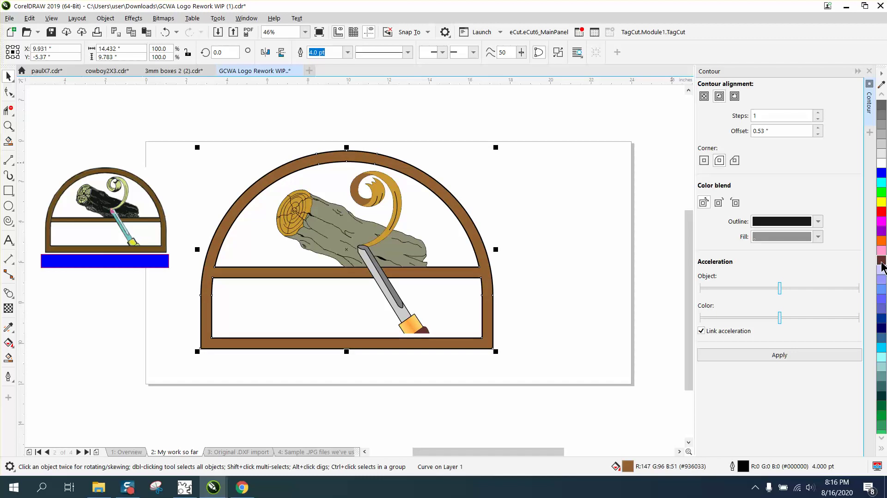
click(883, 266)
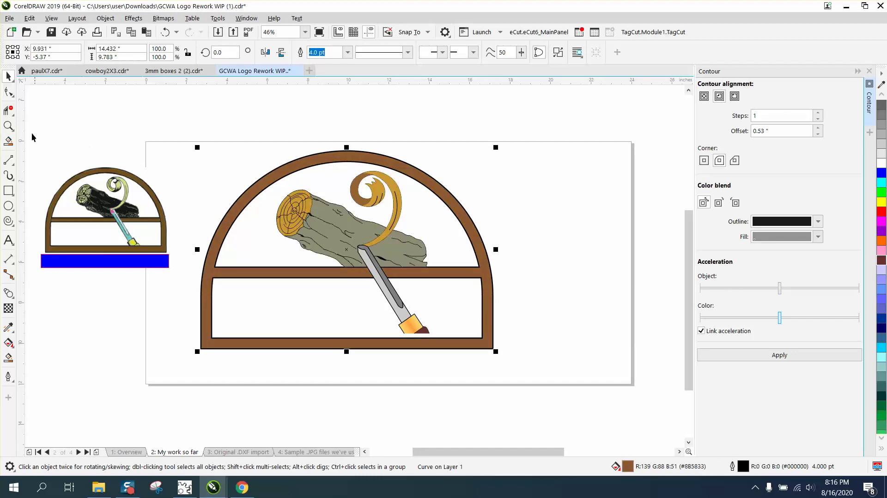
click(8, 125)
drag(175, 149, 569, 371)
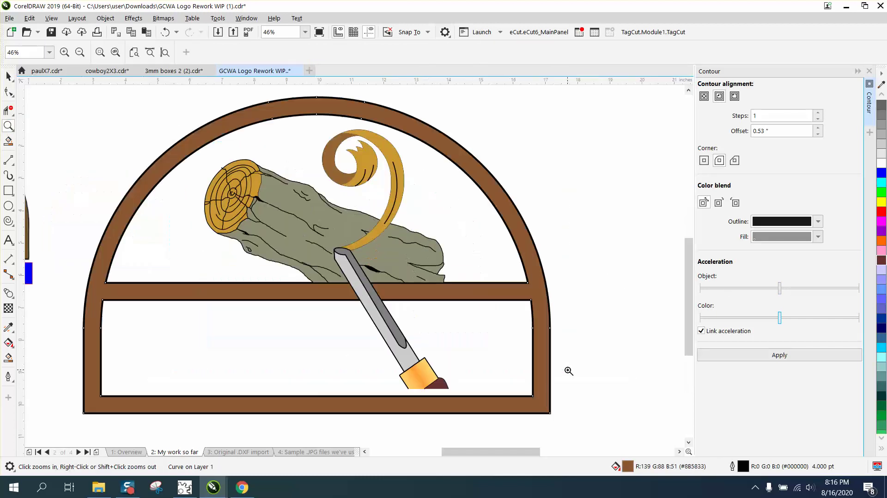